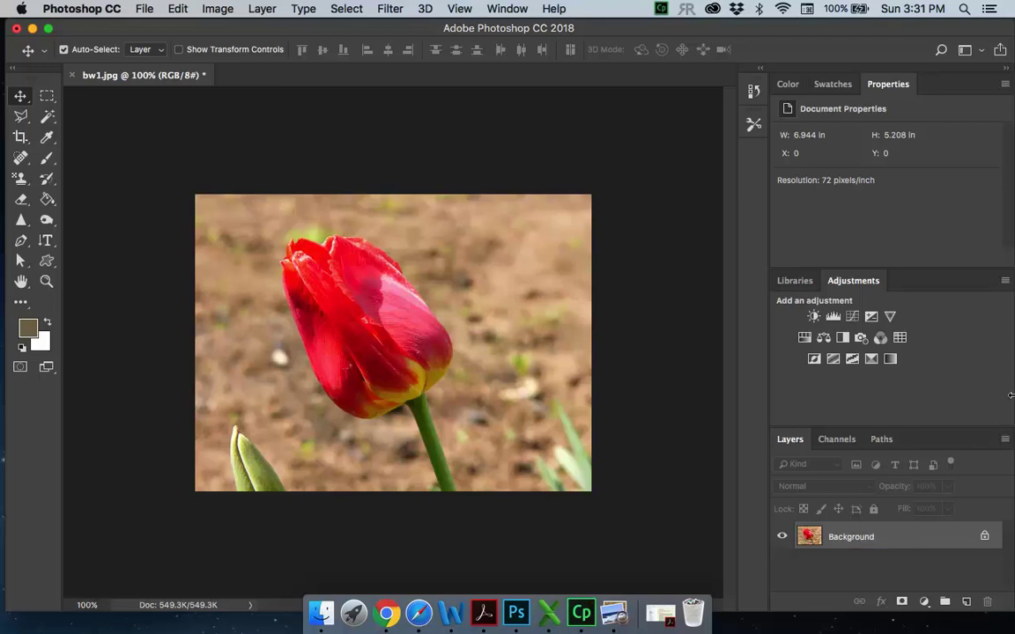
Place bw3.jpg from the desktop into the tulip photo as a new layer at 100% scale
drag(1011, 386, 967, 377)
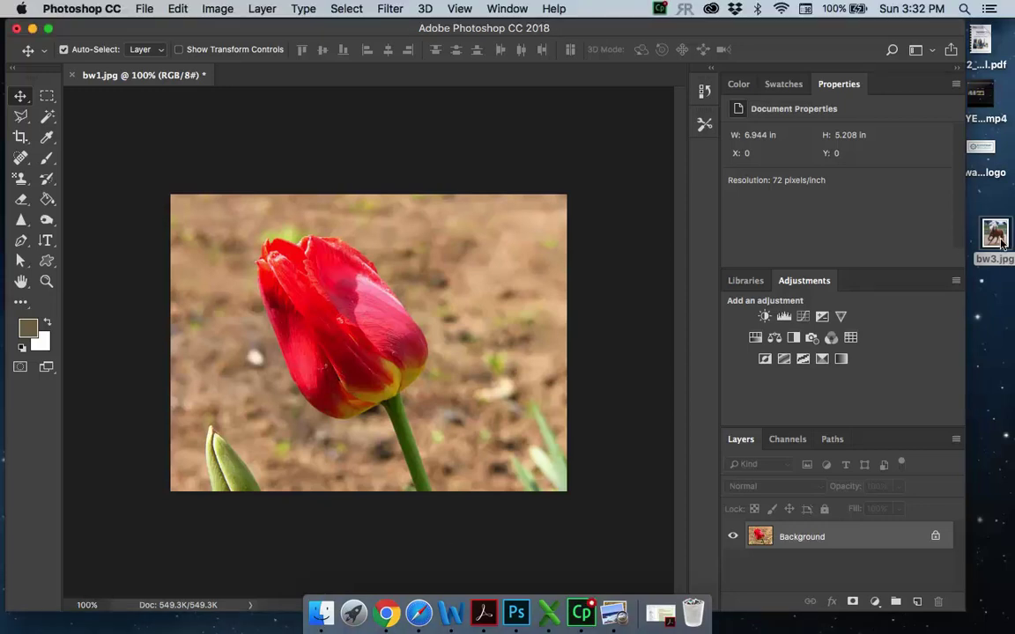
drag(1000, 240, 487, 350)
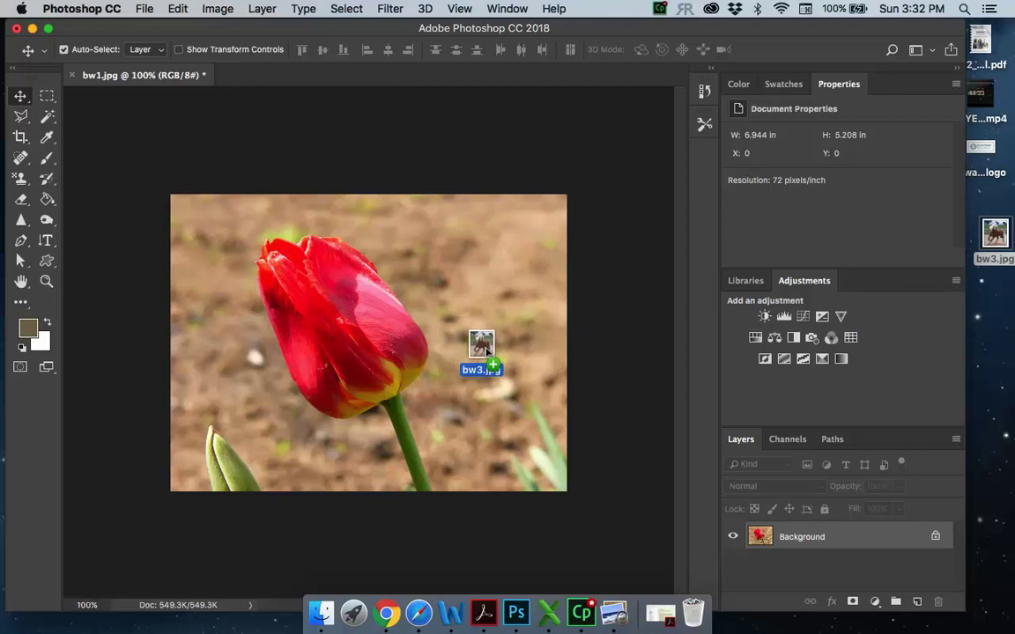
drag(487, 351, 487, 350)
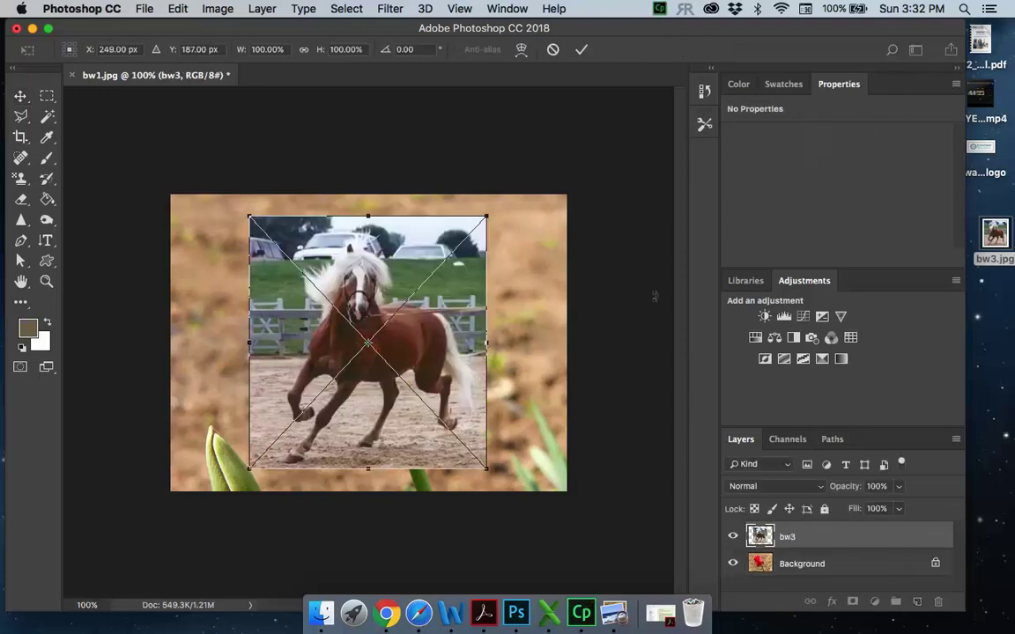
key(Return)
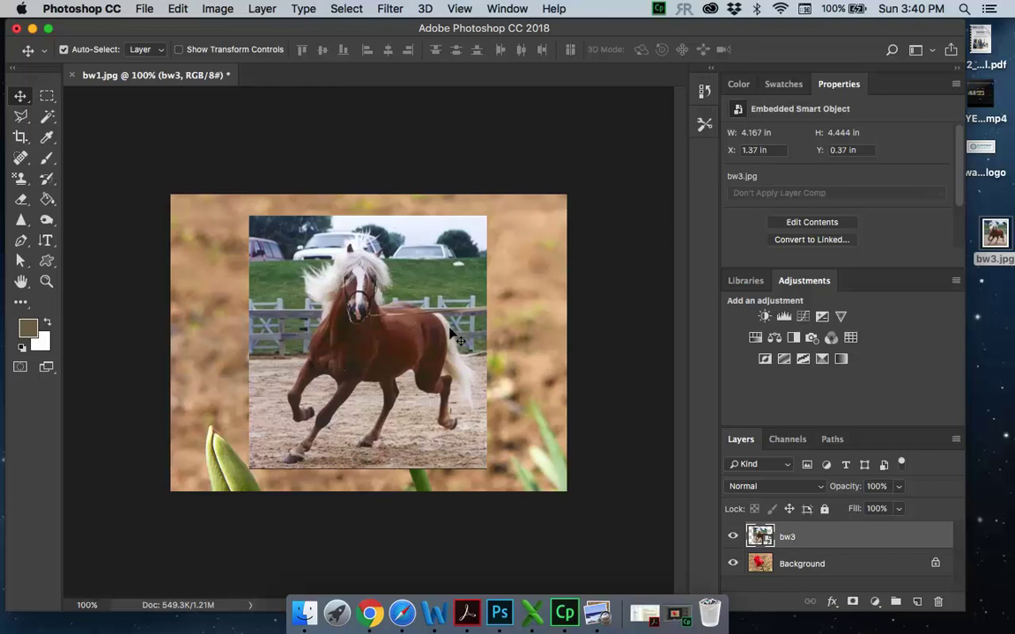
Scale the horse image down to about 1.64 by 1.65 in and move it to the tulip photo's upper-right corner
key(super+t)
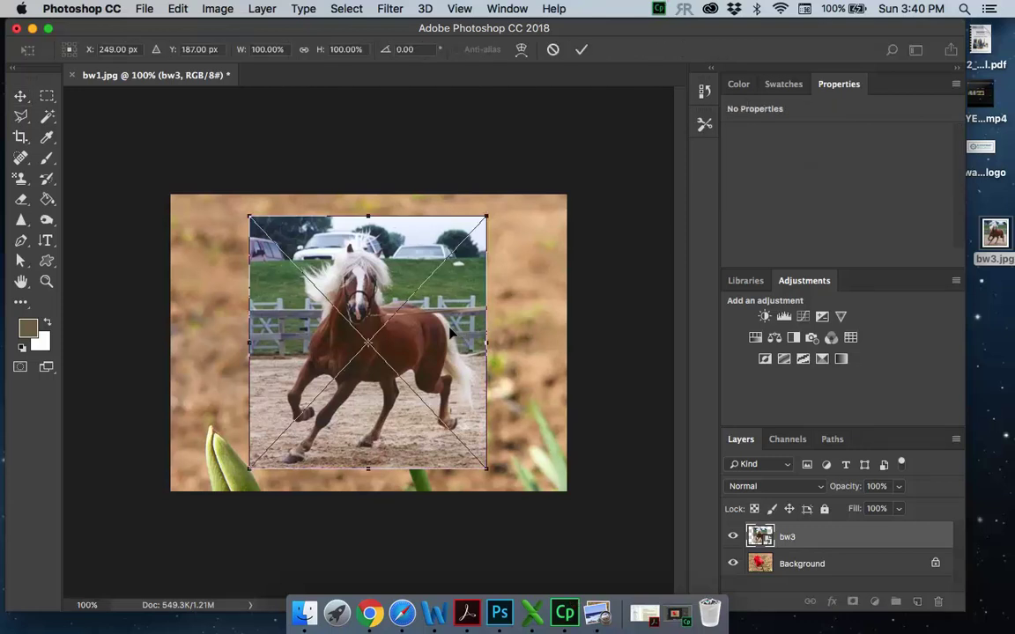
drag(492, 211, 342, 377)
drag(316, 421, 524, 252)
key(Return)
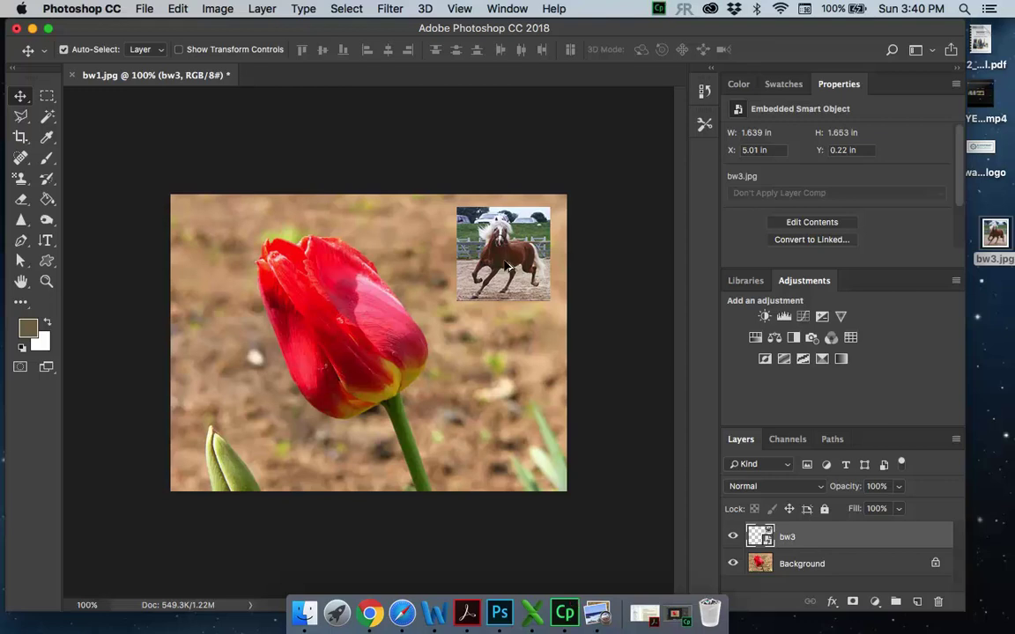
Duplicate the horse layer twice, placing one copy below the original and "bw3 copy 2" at the photo's left edge
drag(506, 266, 507, 432)
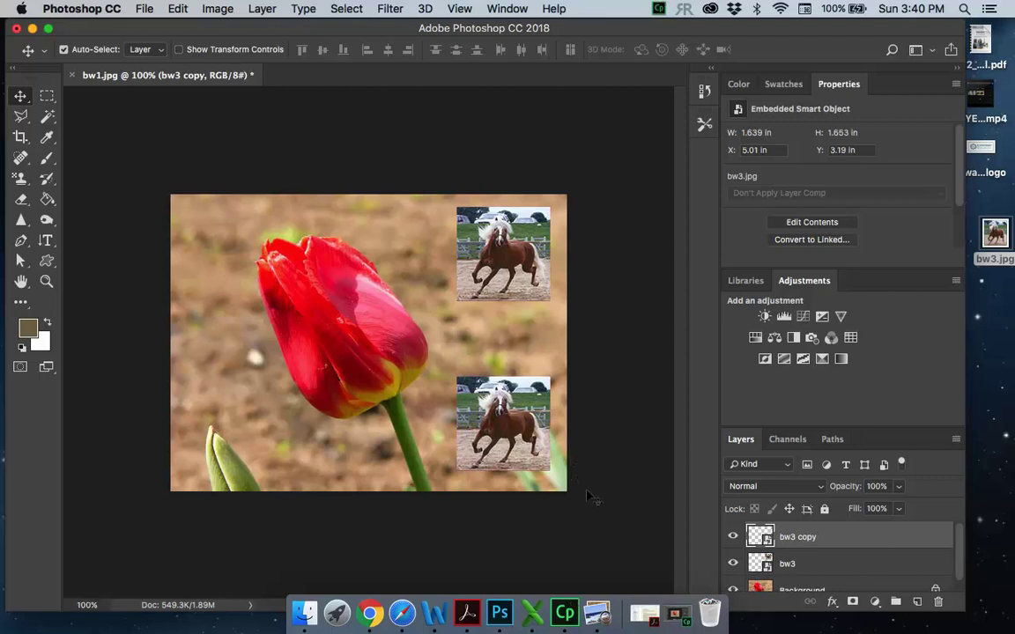
right_click(815, 541)
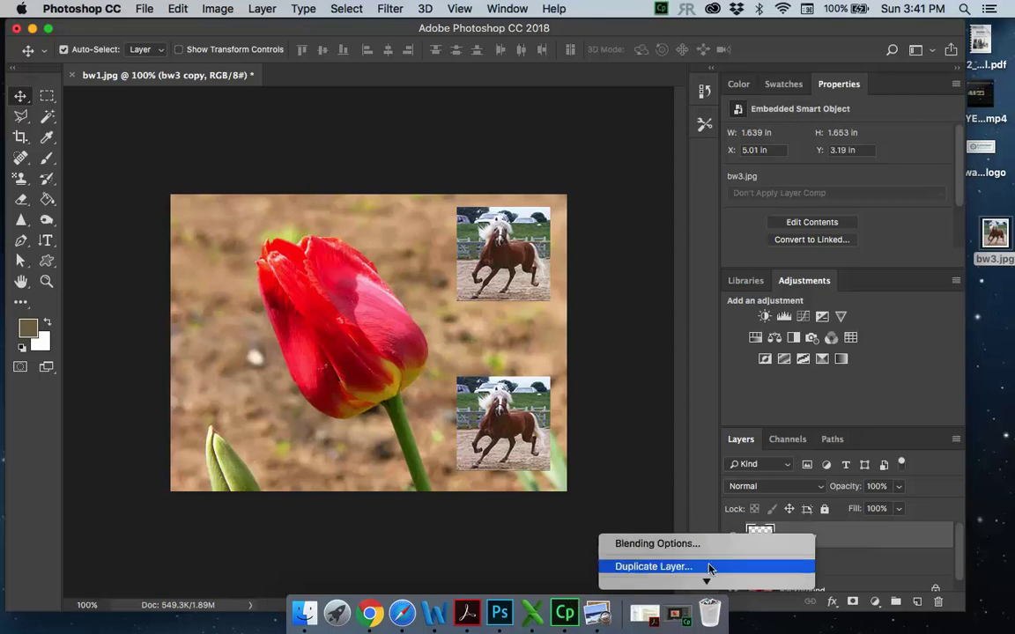
click(667, 568)
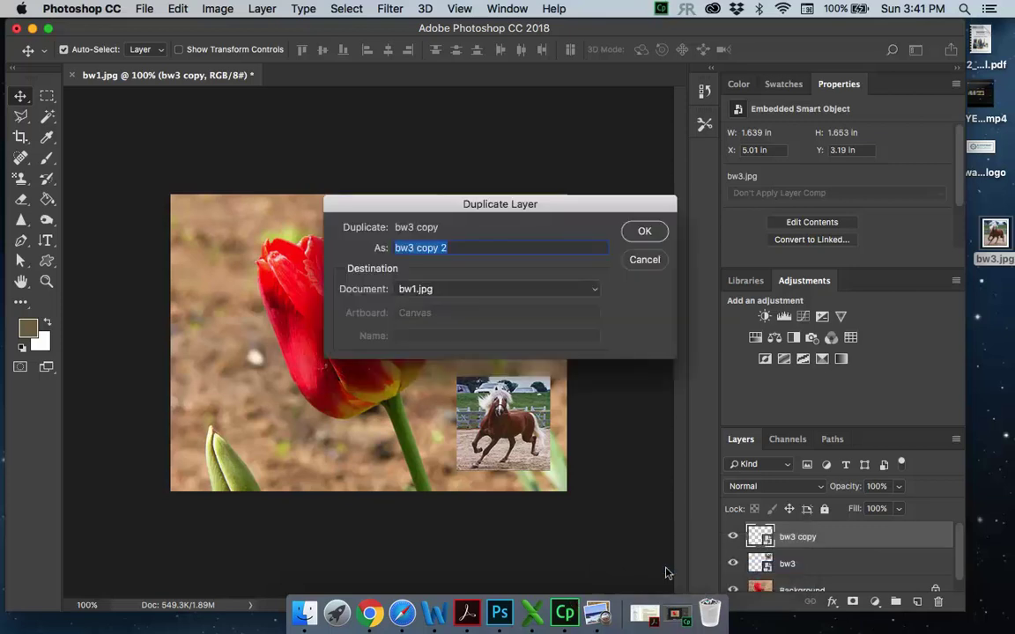
click(646, 232)
drag(513, 421, 239, 425)
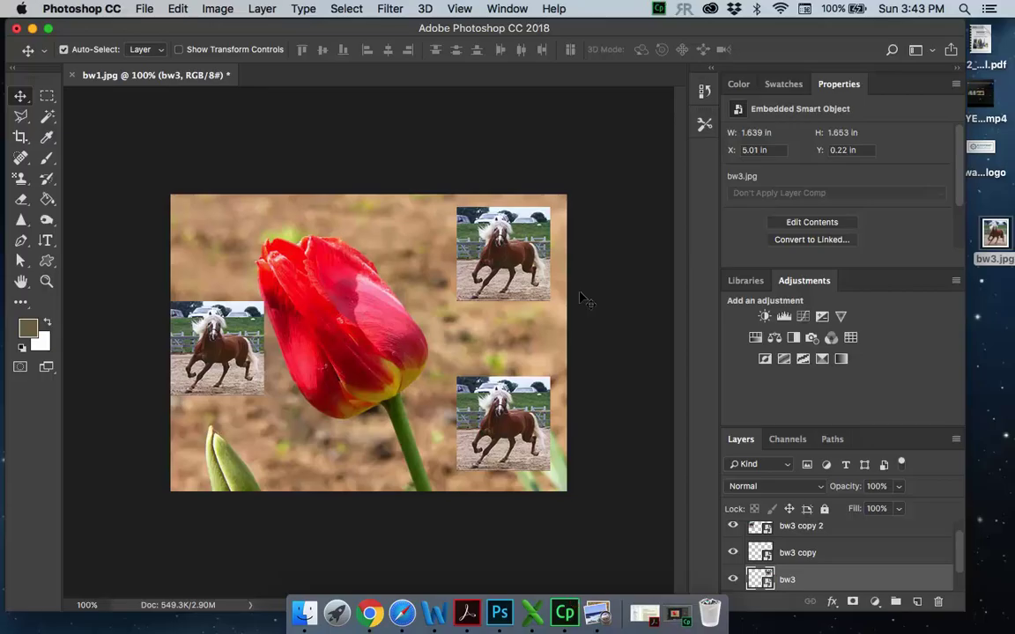
Apply Brightness/Contrast to the original bw3 horse layer with brightness 26 and contrast -27
click(234, 15)
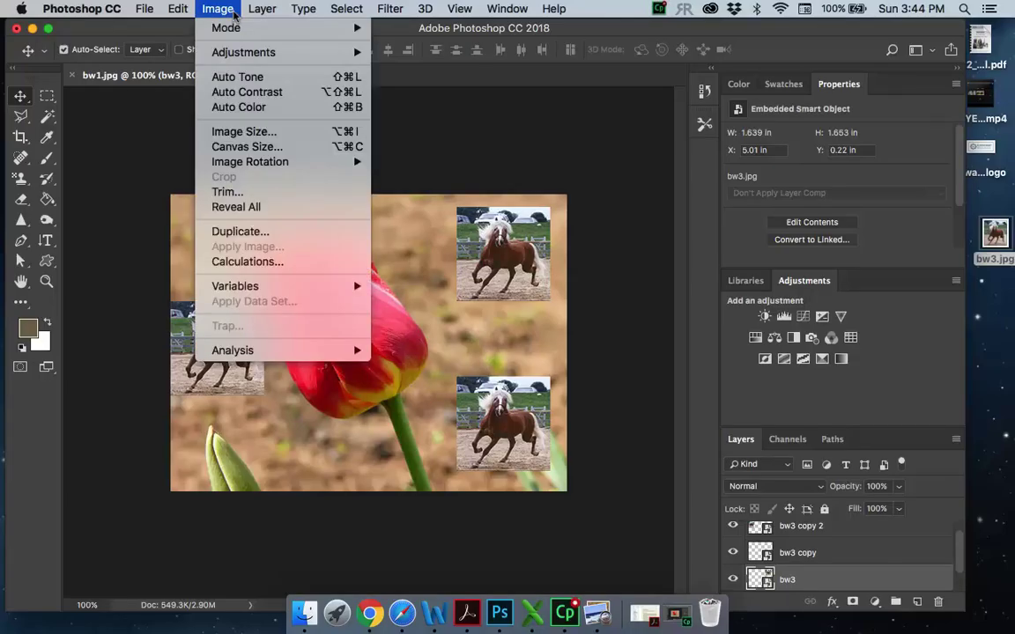
mouse_move(214, 51)
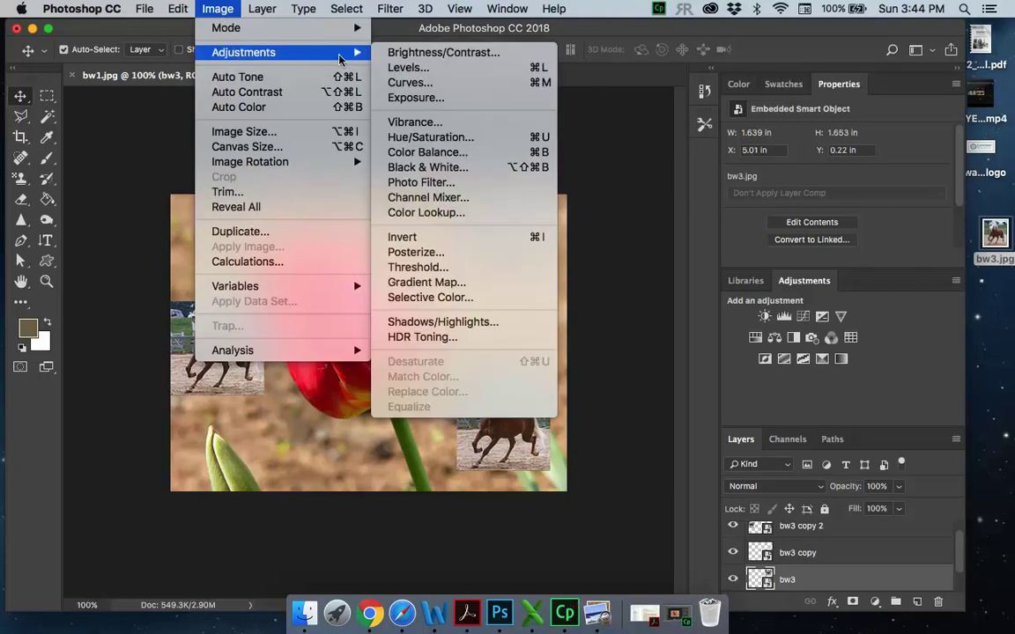
click(445, 52)
drag(511, 172, 302, 196)
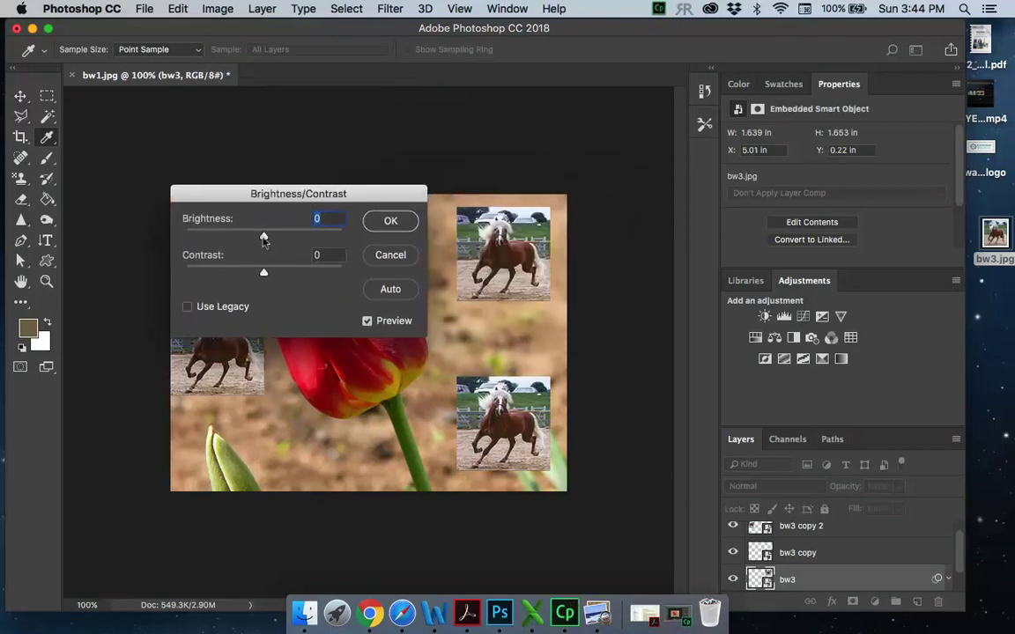
mouse_move(265, 237)
mouse_down()
mouse_move(277, 244)
mouse_move(255, 233)
mouse_move(278, 235)
mouse_up()
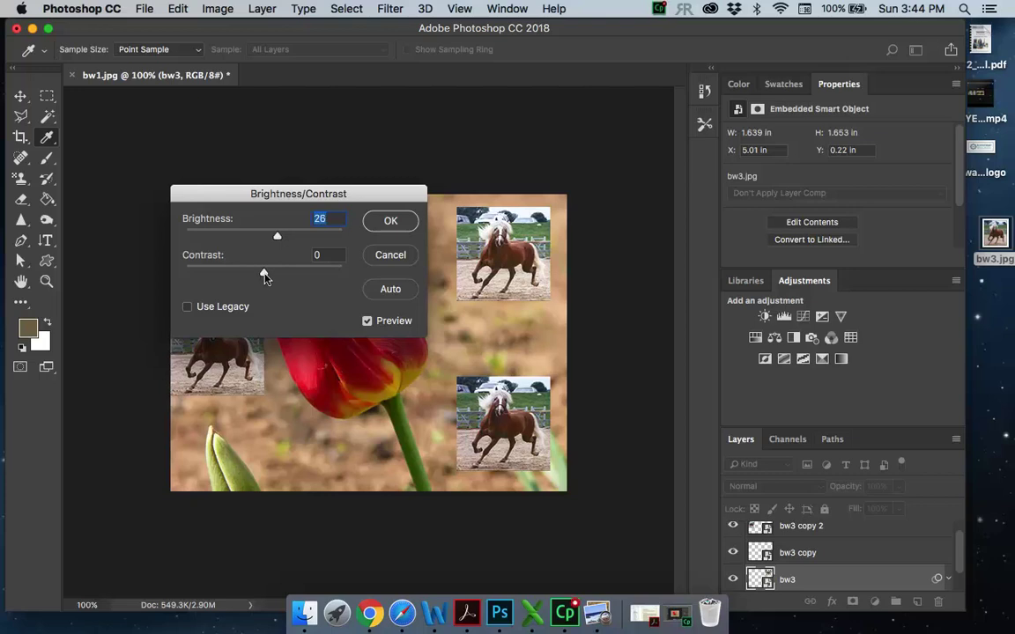
drag(262, 274, 224, 272)
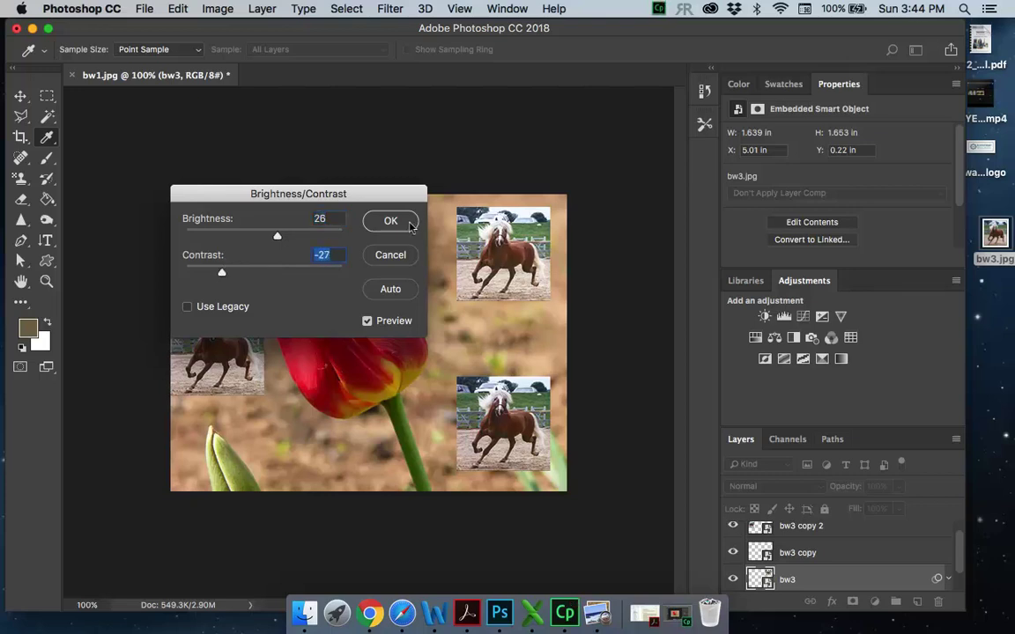
click(390, 220)
Posterize the lower-right horse, layer bw3 copy, with 5 levels
drag(491, 394, 491, 385)
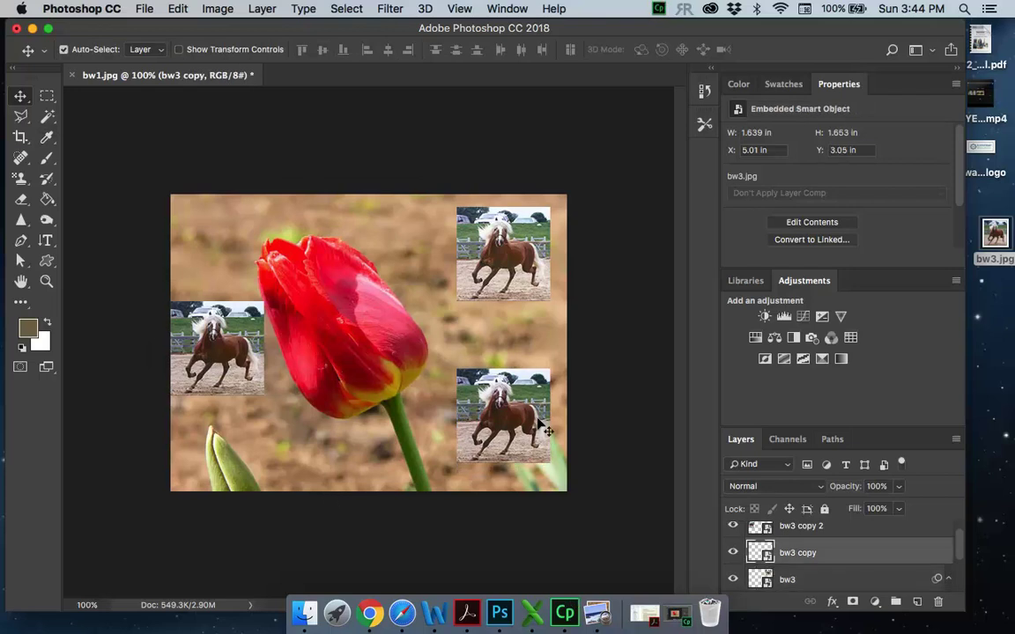
click(211, 14)
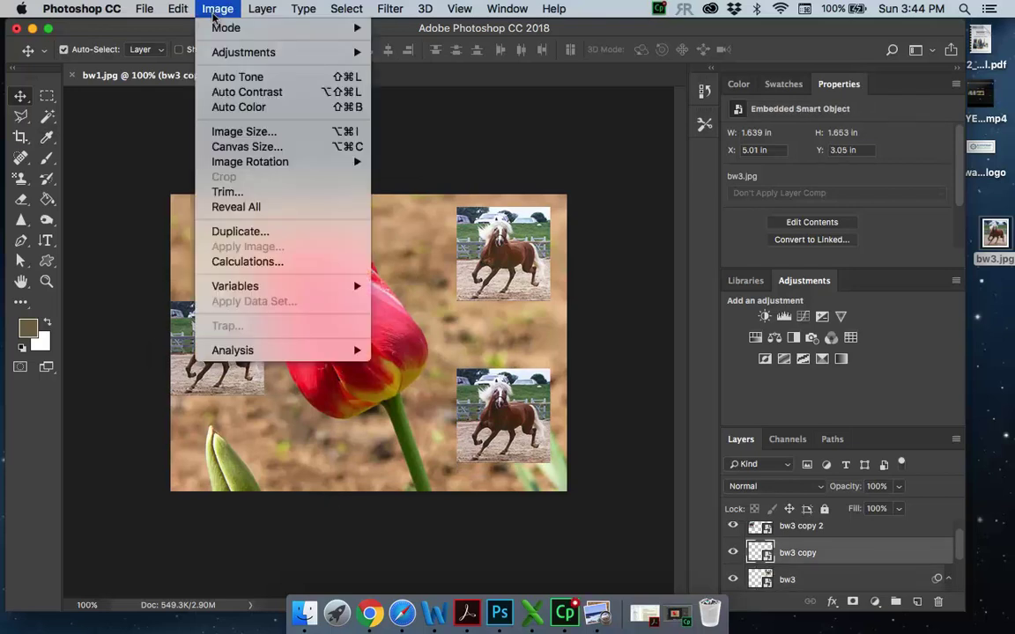
mouse_move(210, 52)
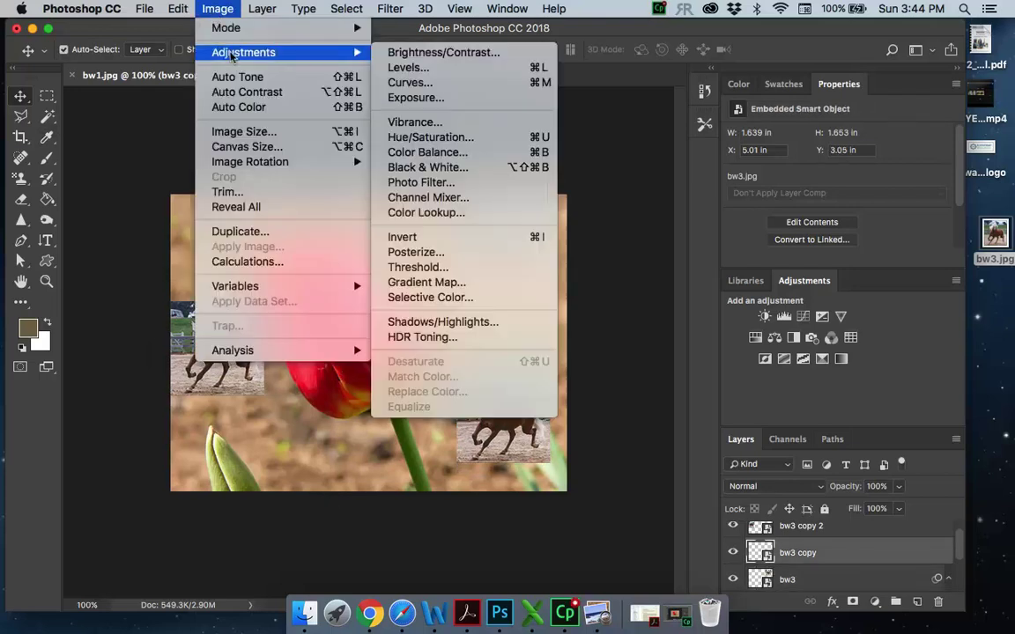
click(414, 253)
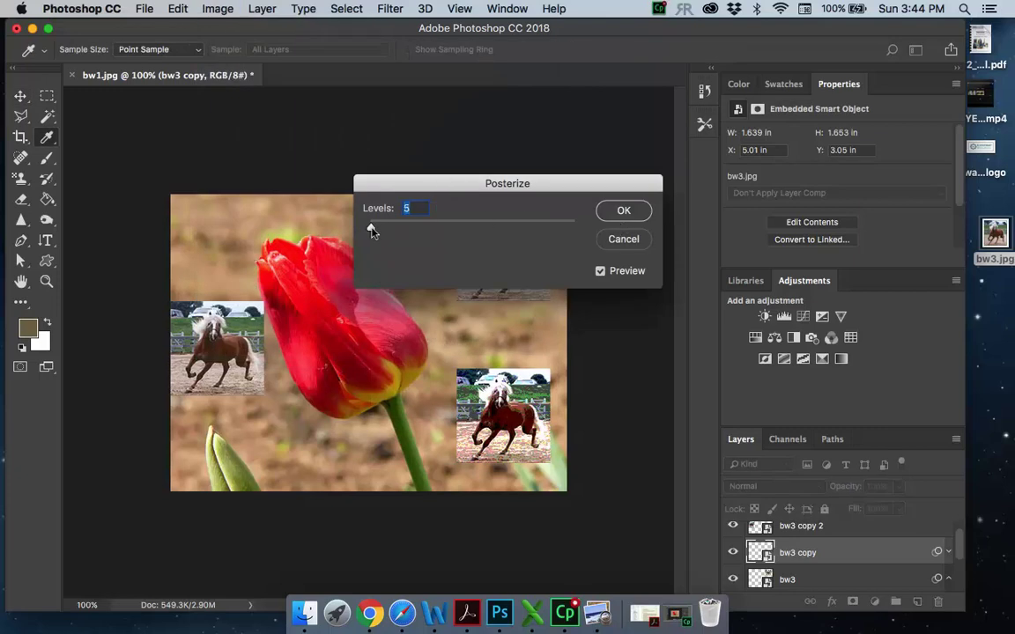
click(627, 211)
Apply a Warming Filter (85) photo filter at 74% density to the left horse, layer bw3 copy 2
key(v)
click(192, 315)
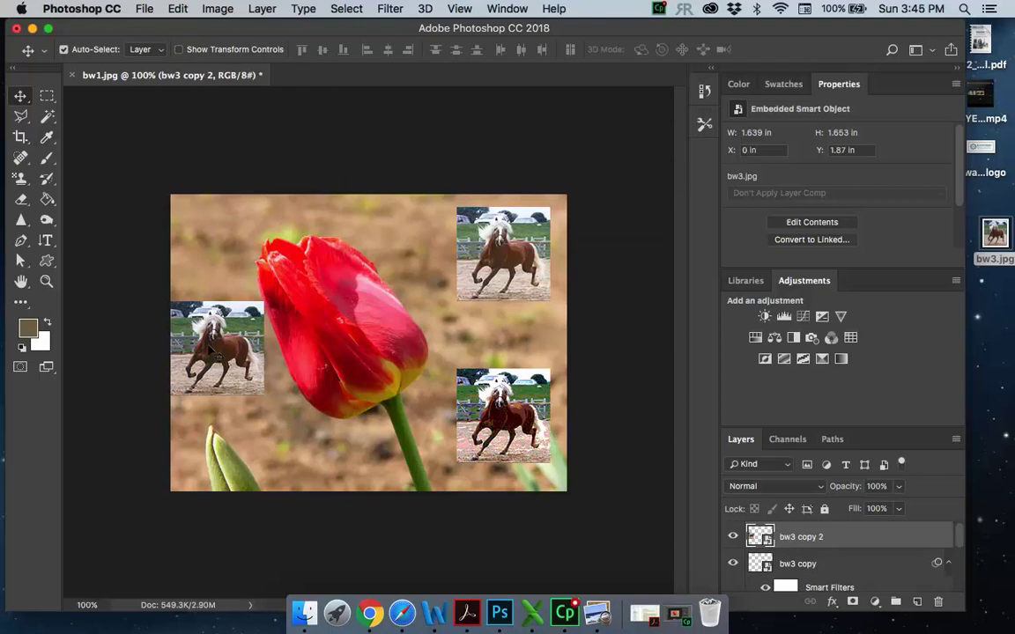
click(217, 8)
mouse_move(234, 55)
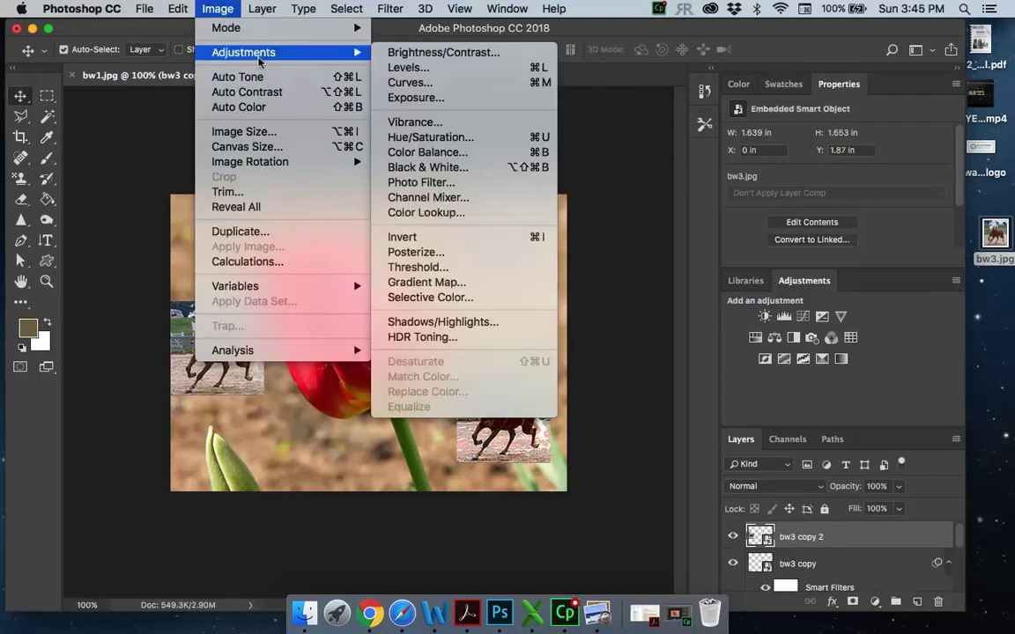
click(422, 182)
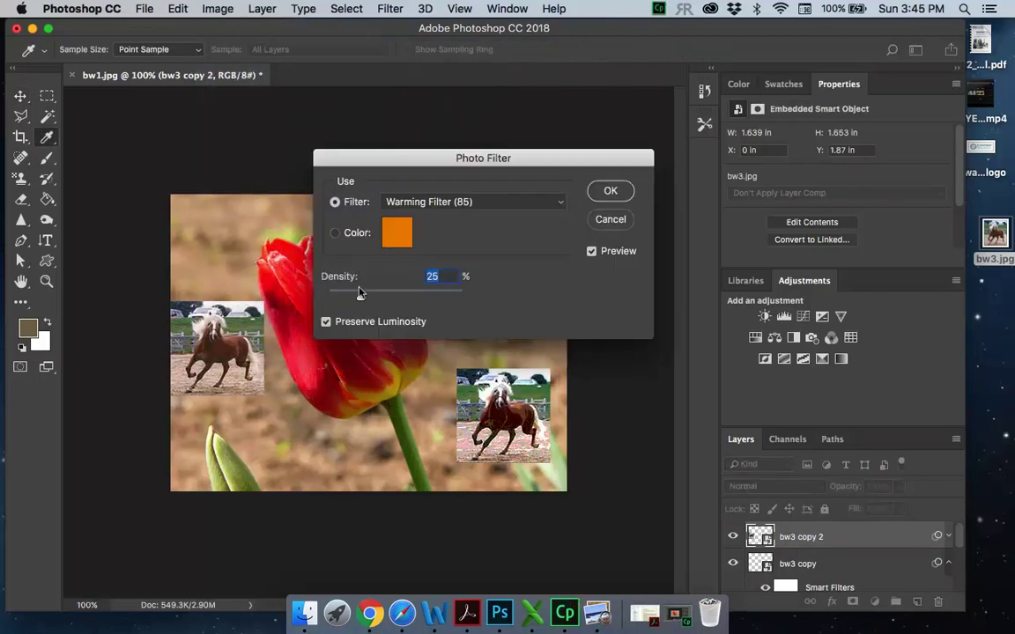
drag(359, 293, 421, 306)
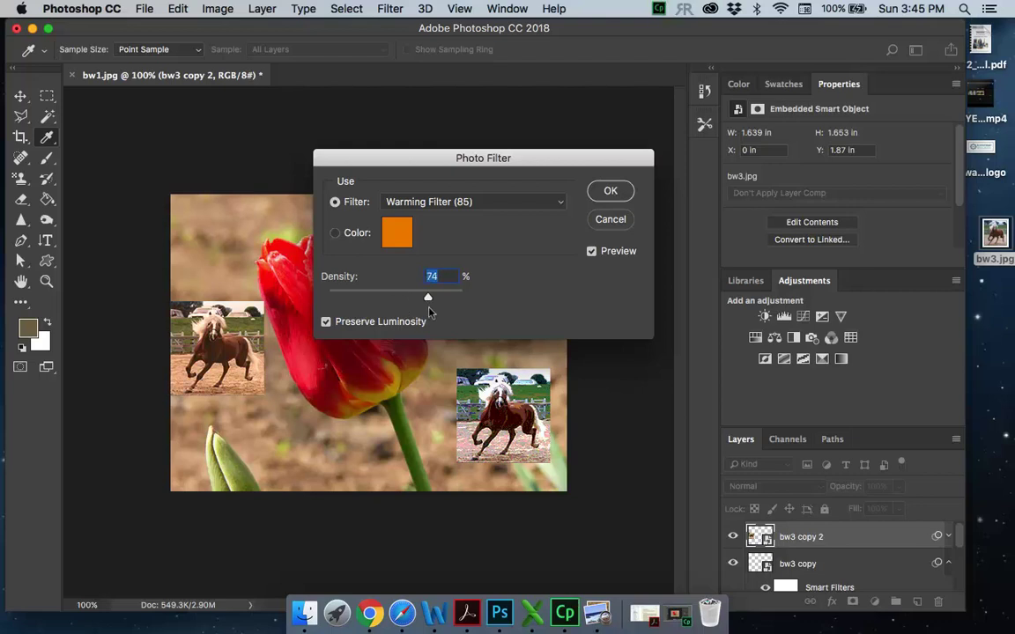
click(609, 192)
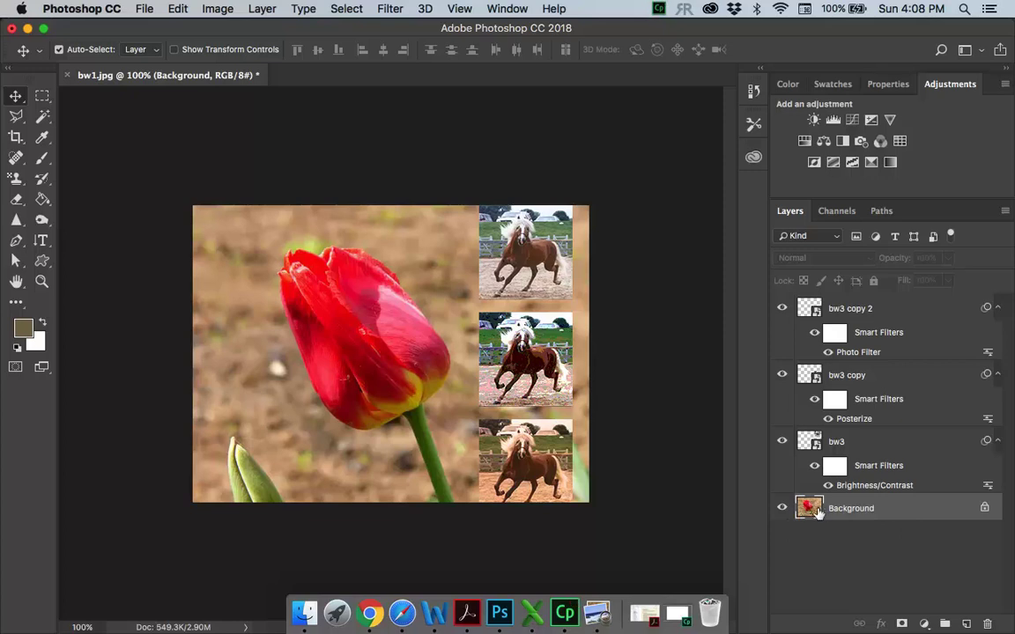
Hide the three horse layers bw3, bw3 copy and bw3 copy 2
click(785, 446)
click(781, 376)
click(782, 309)
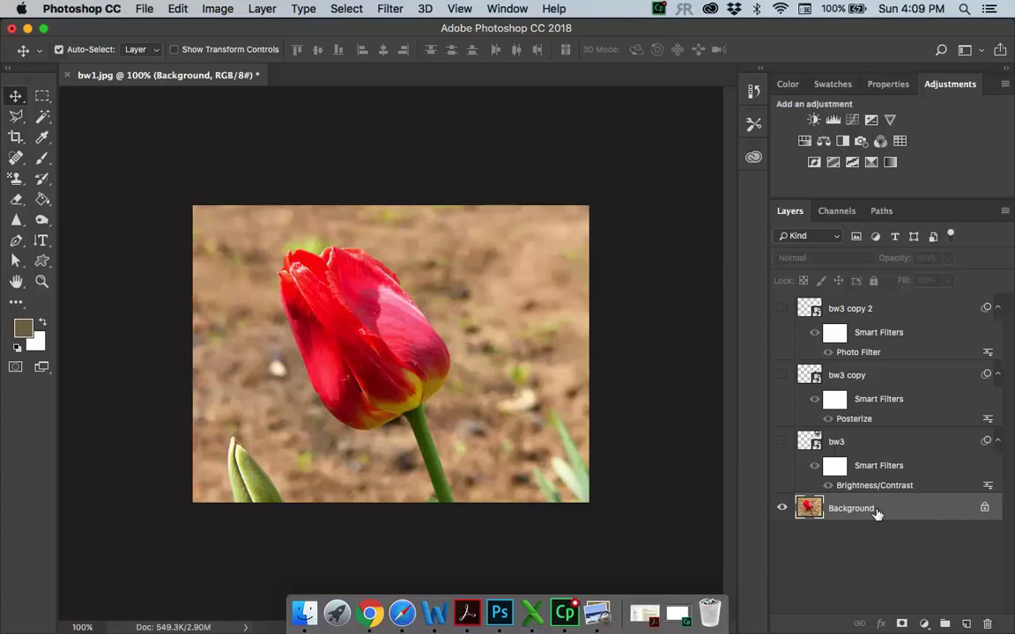
click(216, 9)
mouse_move(240, 52)
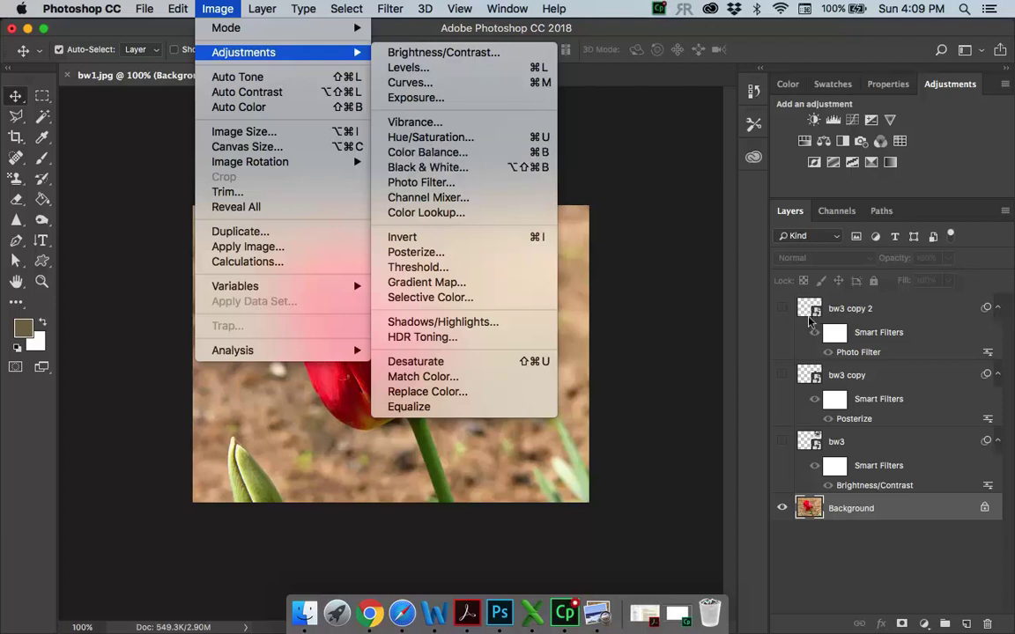
click(745, 476)
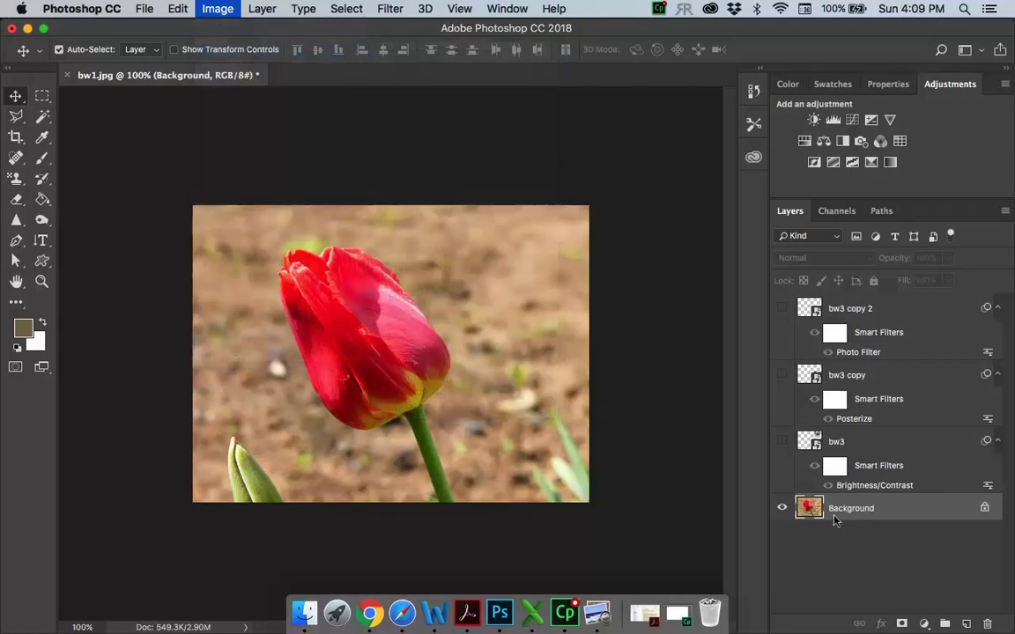
Add a default Black & White adjustment layer directly above the Background and toggle its visibility to compare the tulip in color and grayscale
click(842, 141)
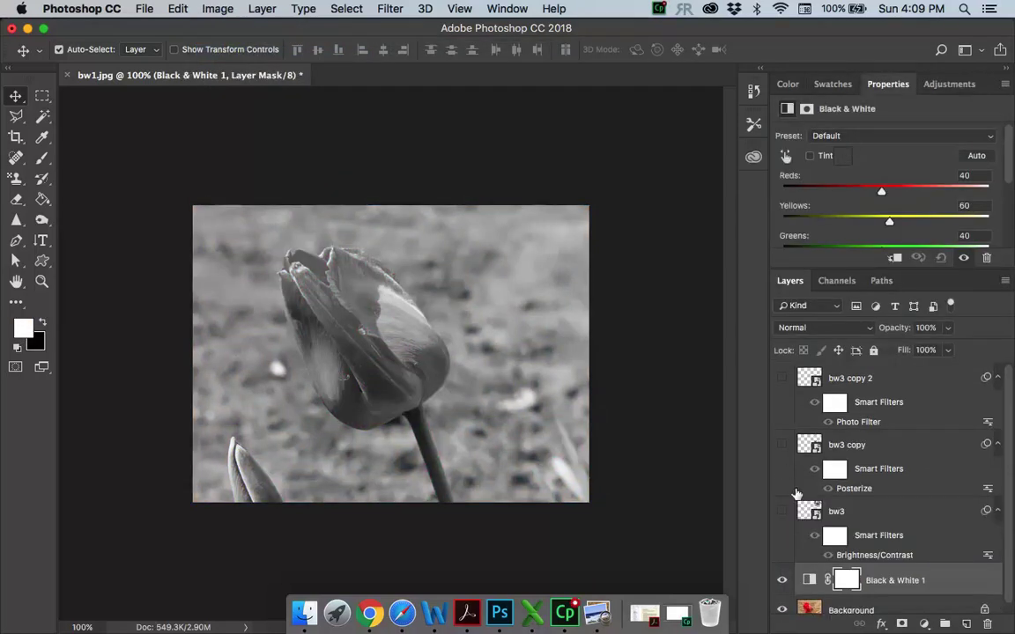
scroll(792, 486, down, 1)
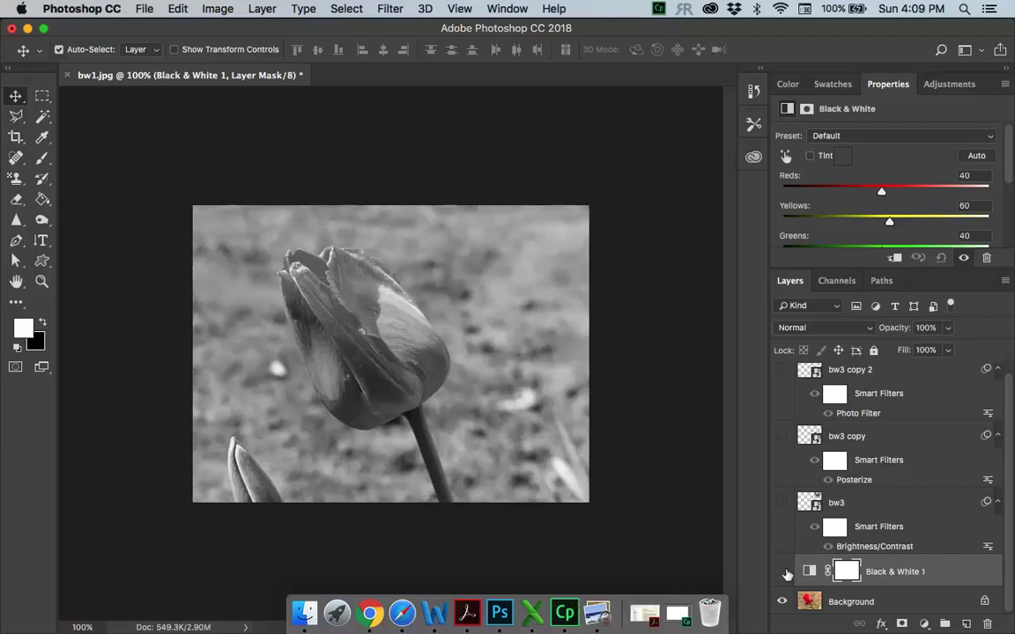
click(783, 572)
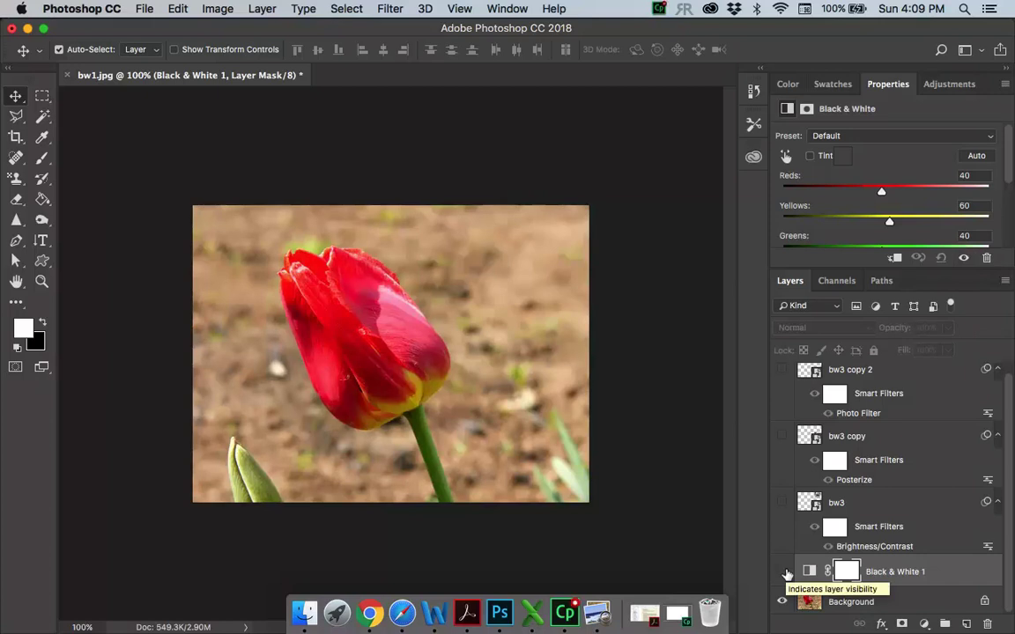
click(783, 573)
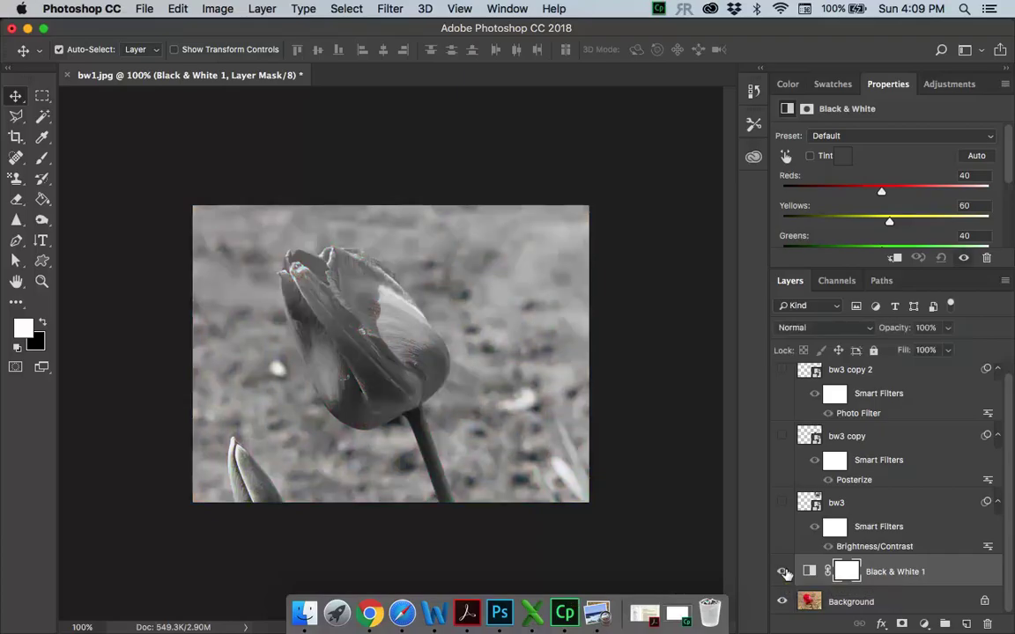
click(784, 574)
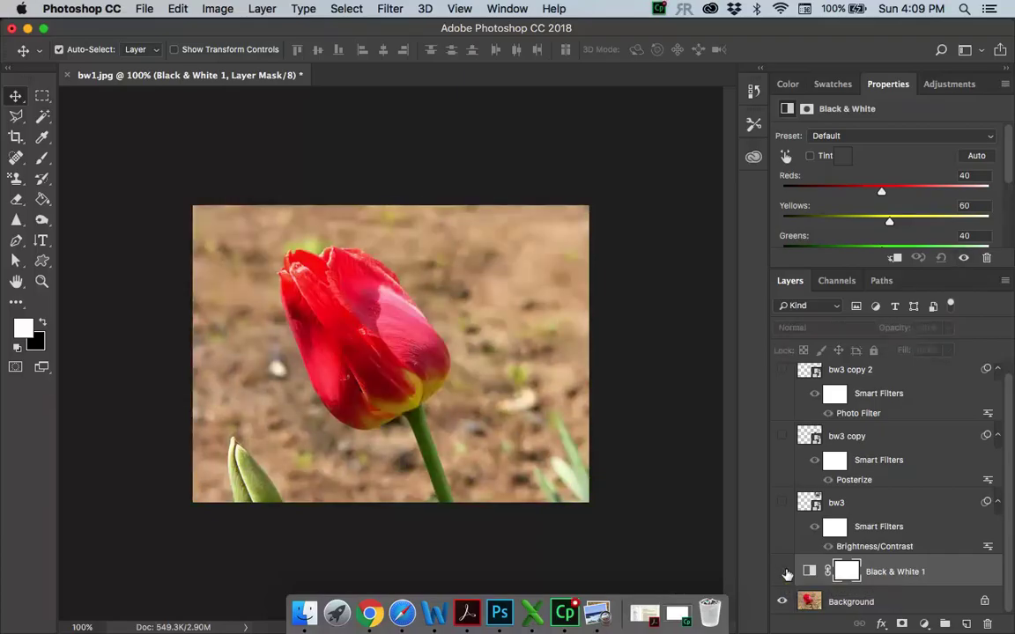
click(783, 573)
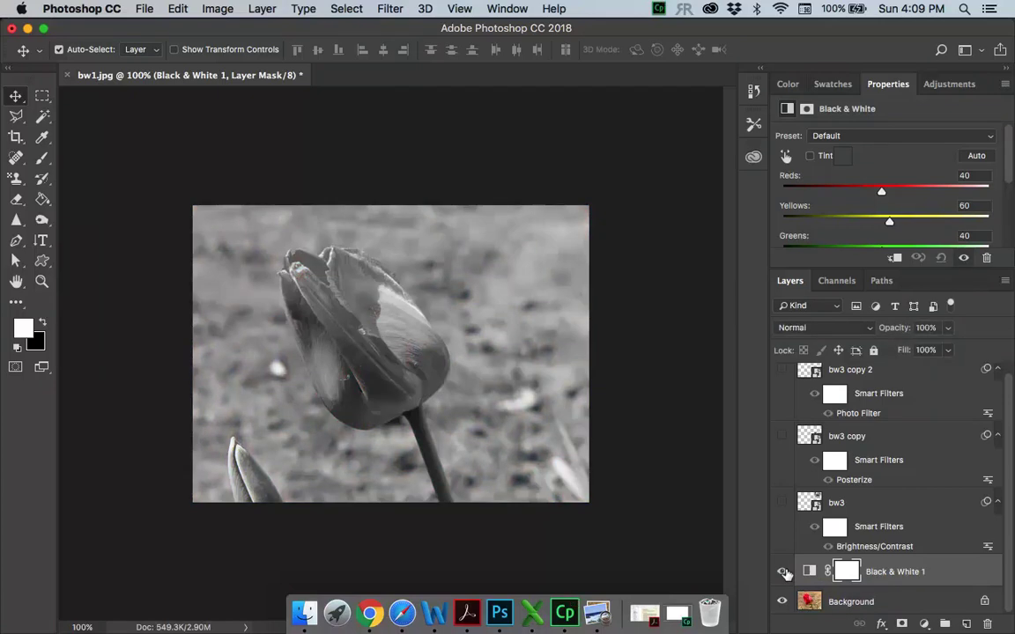
click(783, 573)
click(783, 574)
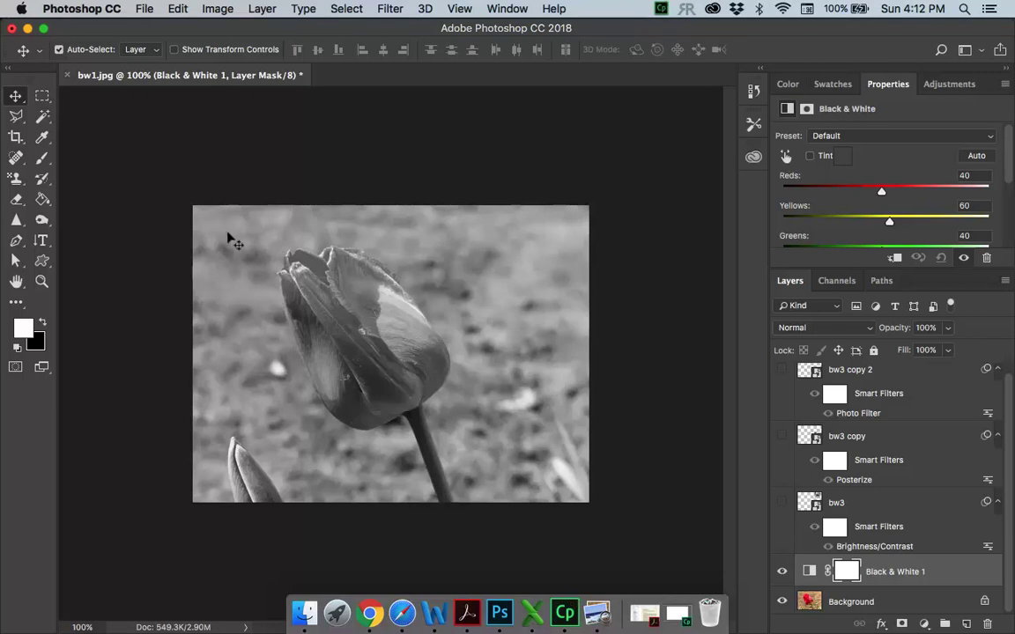
Erase the Black & White 1 layer mask over the tulip flower, stem and bud with a soft 21 px Eraser
click(17, 200)
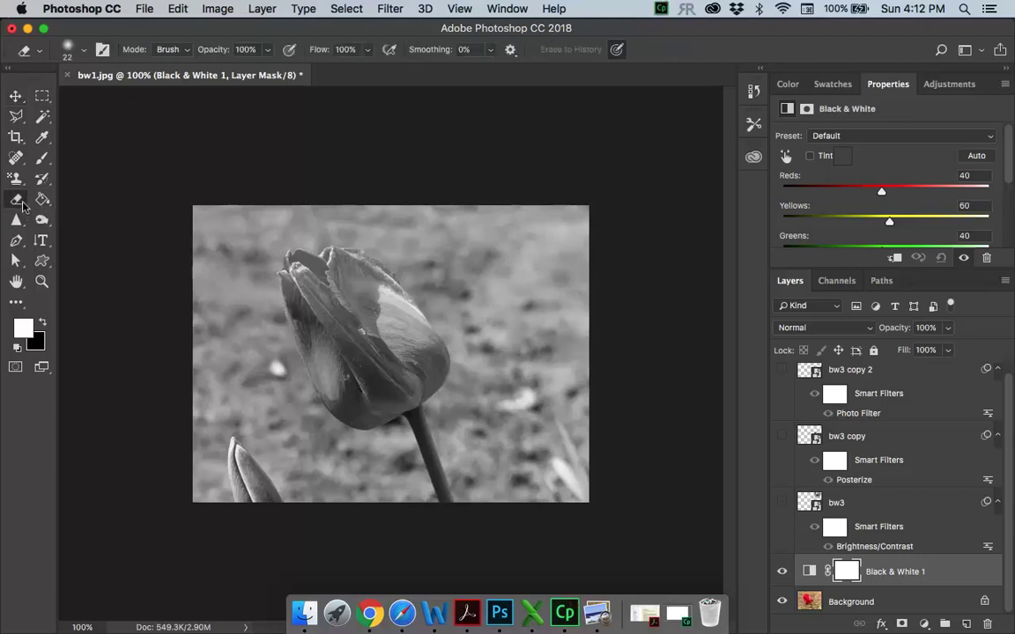
click(83, 50)
click(108, 166)
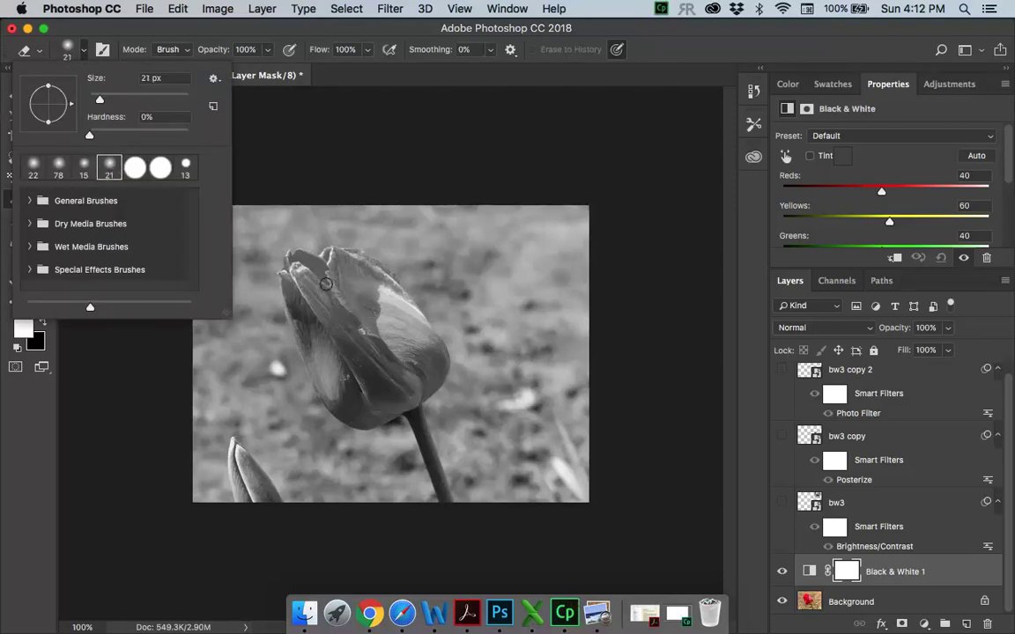
double_click(111, 168)
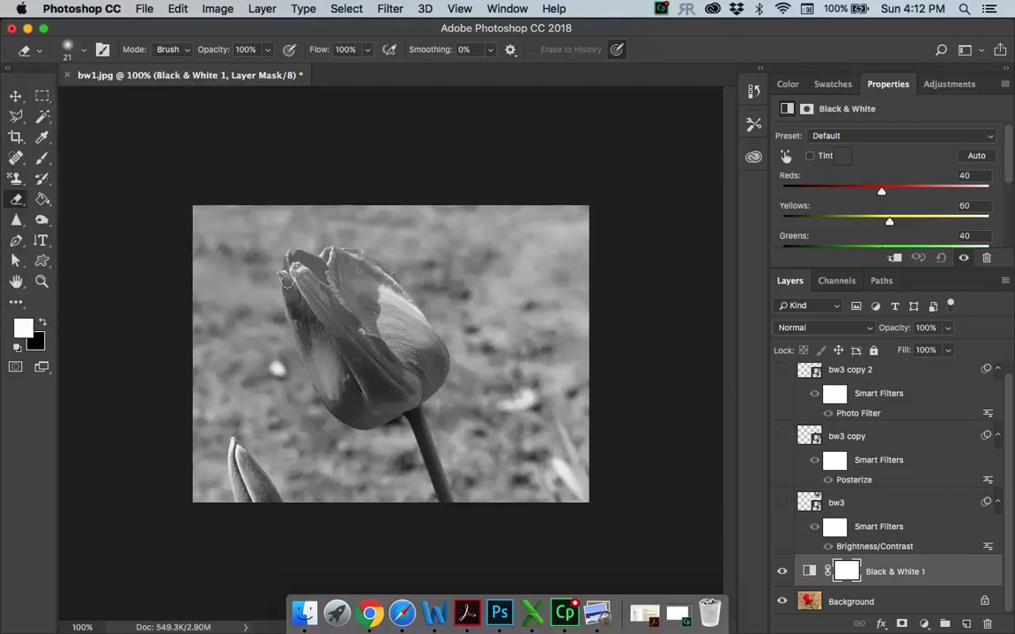
mouse_move(286, 280)
mouse_down()
mouse_move(308, 341)
mouse_move(347, 312)
mouse_move(306, 312)
mouse_move(310, 297)
mouse_move(368, 324)
mouse_move(353, 311)
mouse_move(373, 335)
mouse_move(369, 366)
mouse_move(375, 332)
mouse_move(394, 341)
mouse_move(335, 280)
mouse_move(397, 345)
mouse_move(395, 372)
mouse_move(422, 371)
mouse_move(371, 423)
mouse_move(353, 415)
mouse_move(341, 375)
mouse_move(359, 409)
mouse_move(384, 405)
mouse_move(362, 376)
mouse_up()
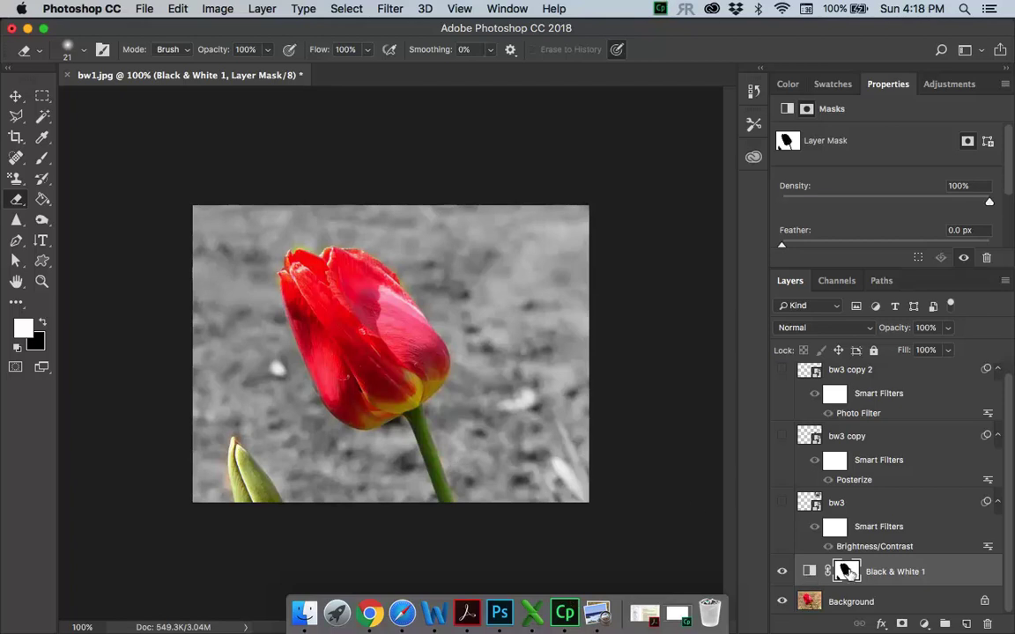
Inspect the Black & White 1 mask in Select and Mask using the Overlay view and the Brush tool in add mode
double_click(846, 572)
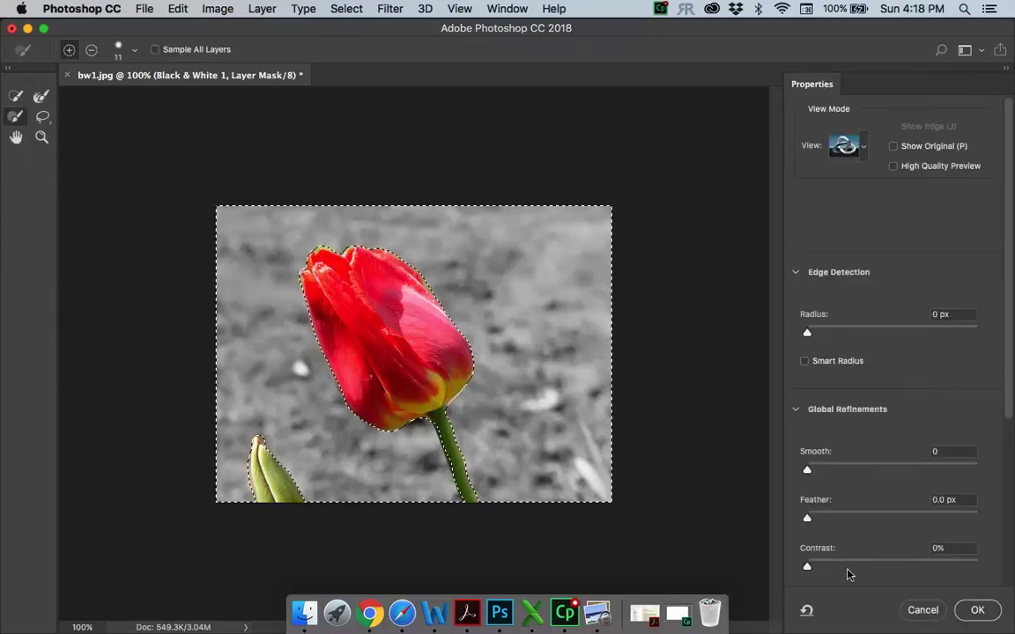
click(865, 147)
click(819, 248)
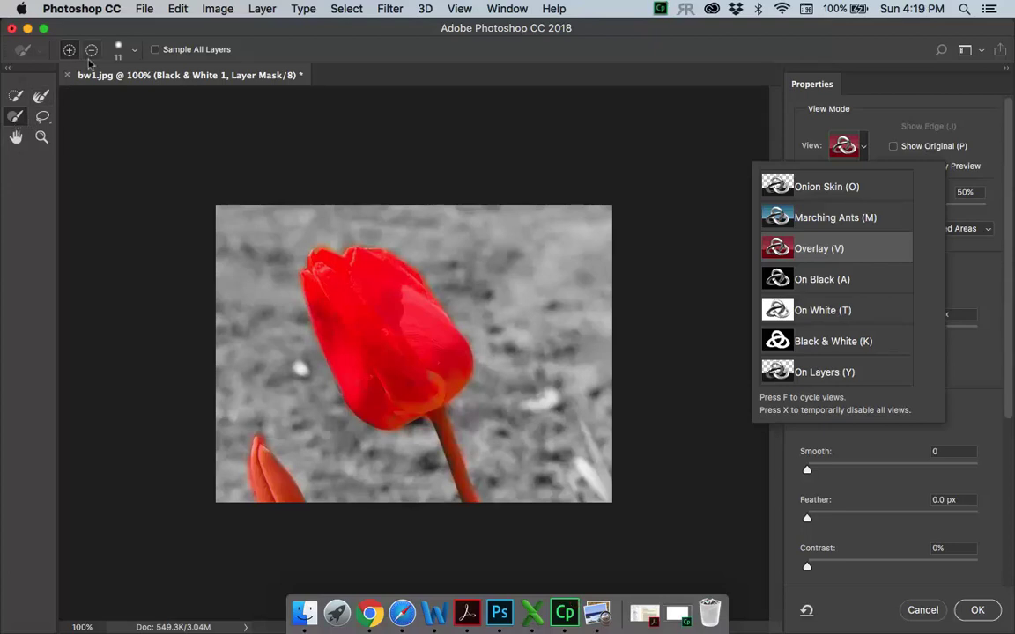
click(15, 118)
click(69, 49)
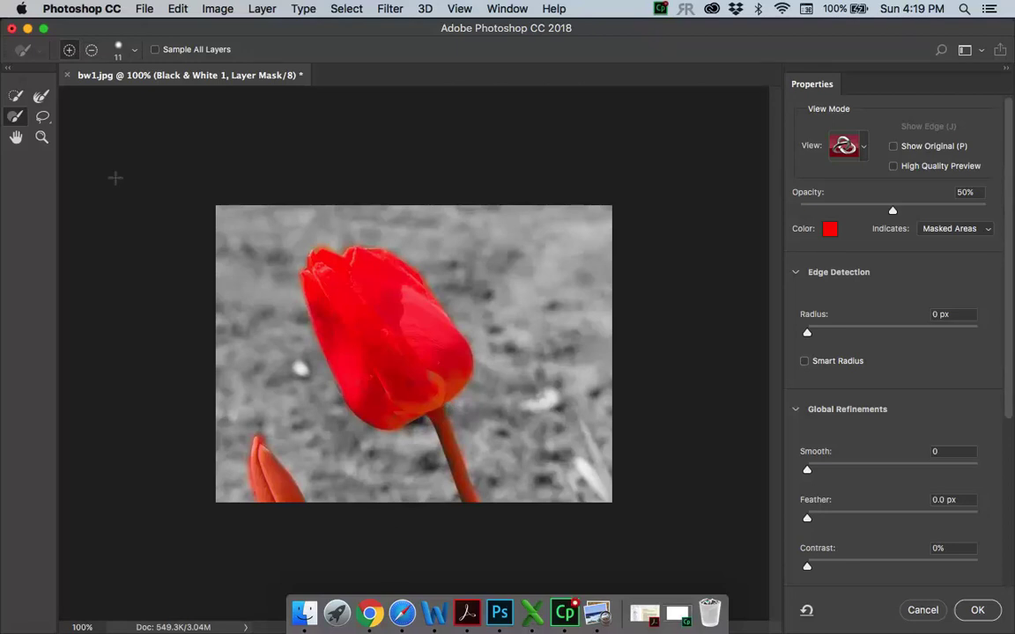
click(15, 117)
click(978, 611)
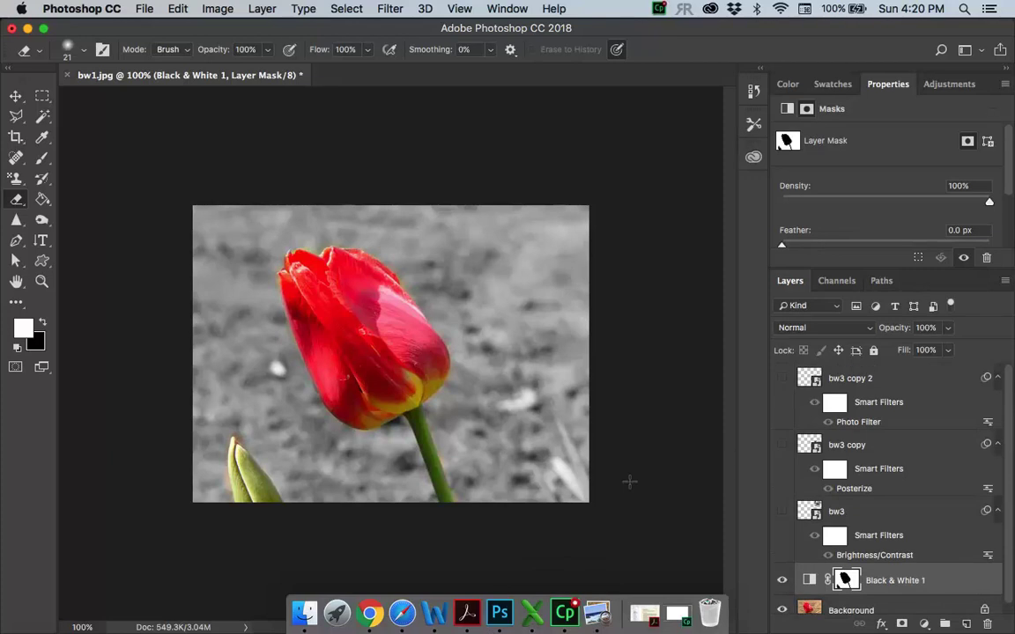
Show the three horse layers bw3, bw3 copy and bw3 copy 2
click(781, 511)
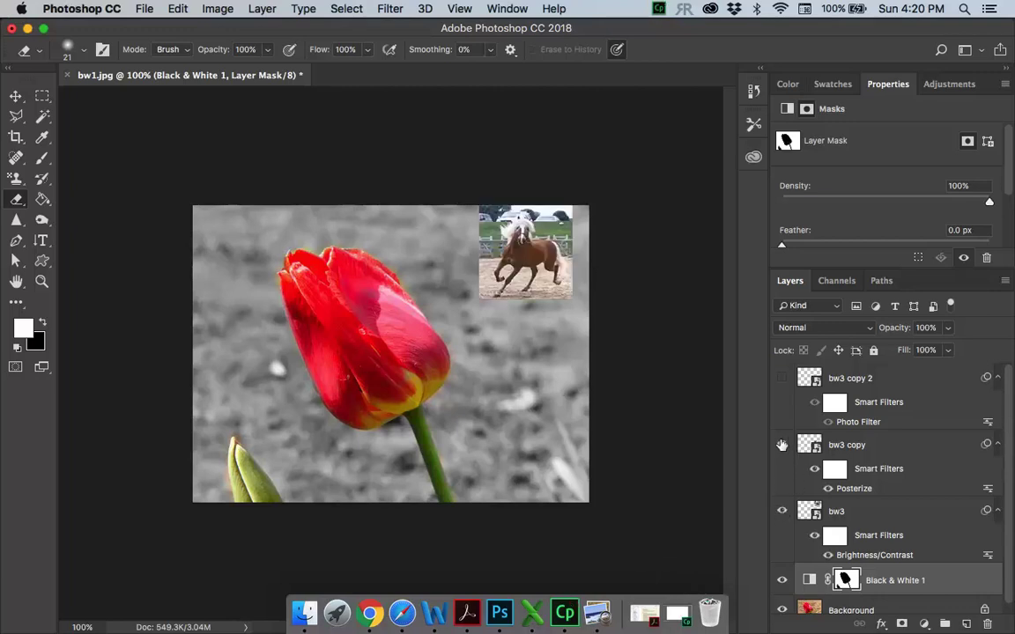
click(782, 445)
click(782, 378)
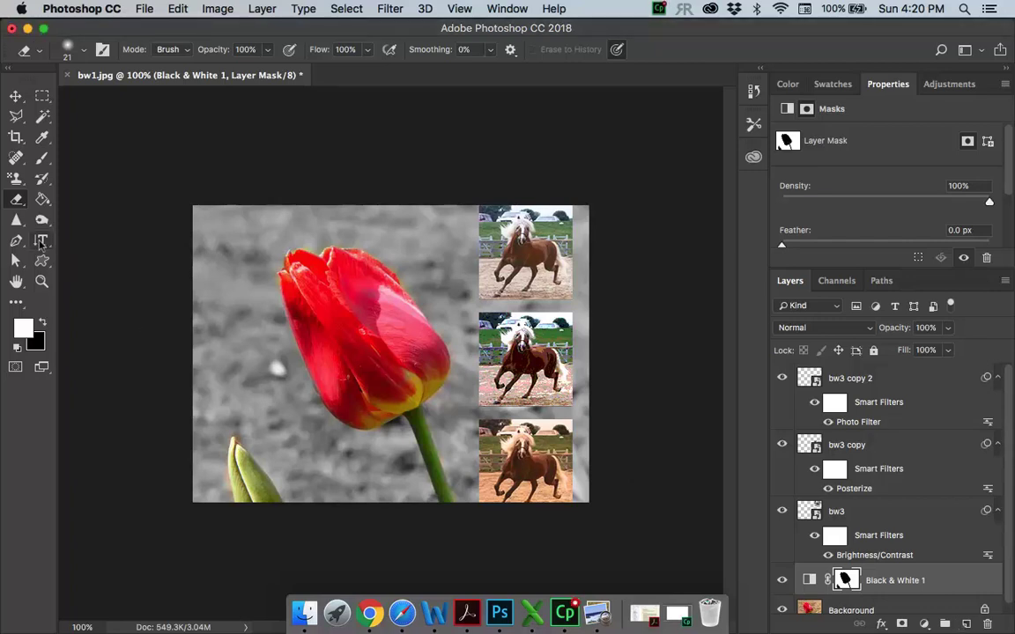
Add a tall text box beside the tulip with the Vertical Type tool and enter the person's first name in lowercase
click(41, 241)
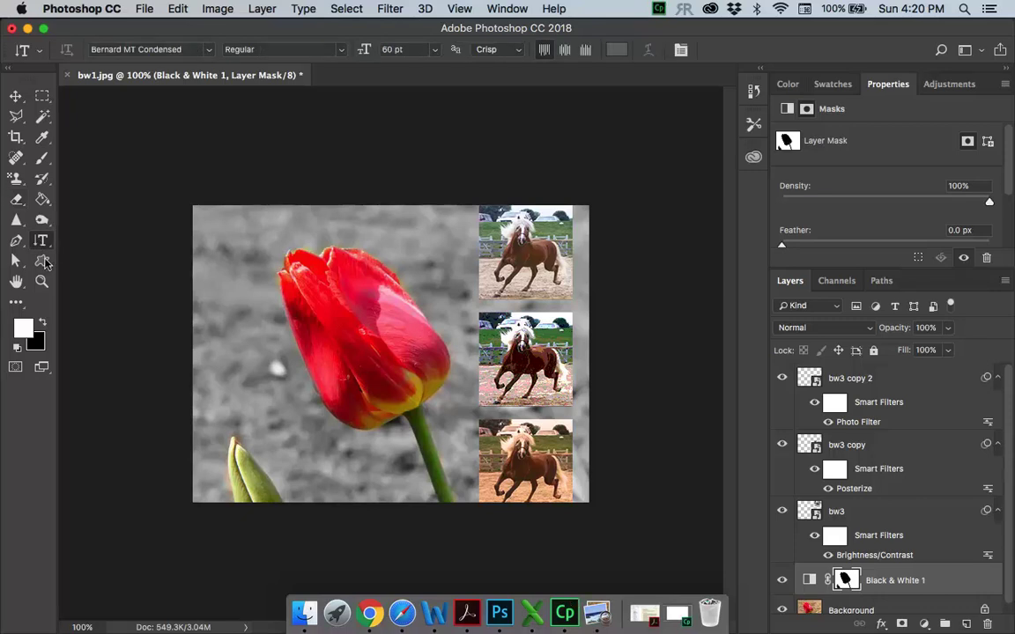
right_click(41, 242)
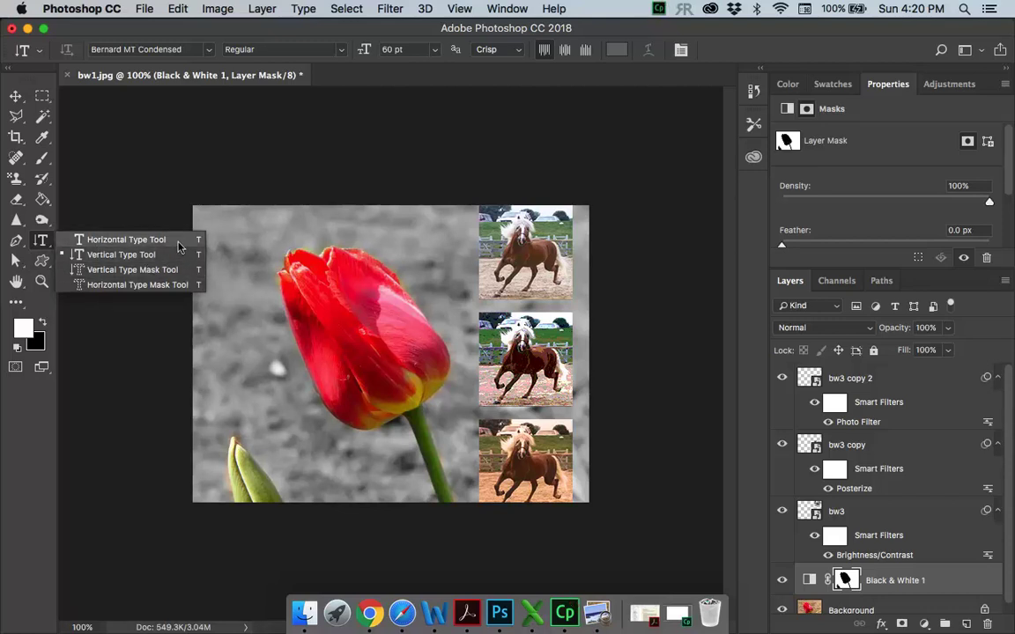
click(120, 254)
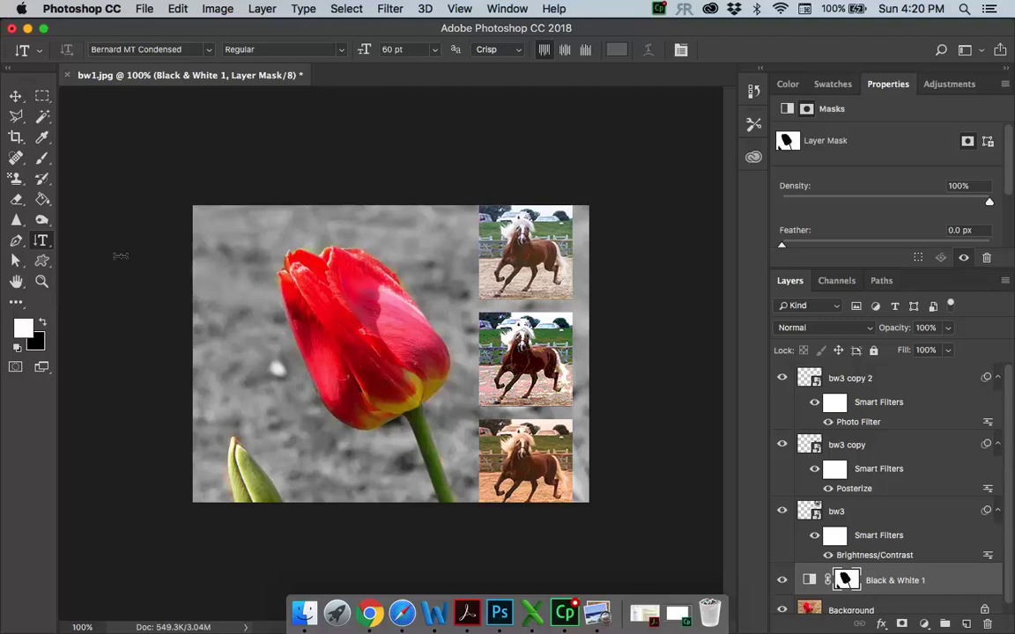
drag(201, 216, 276, 481)
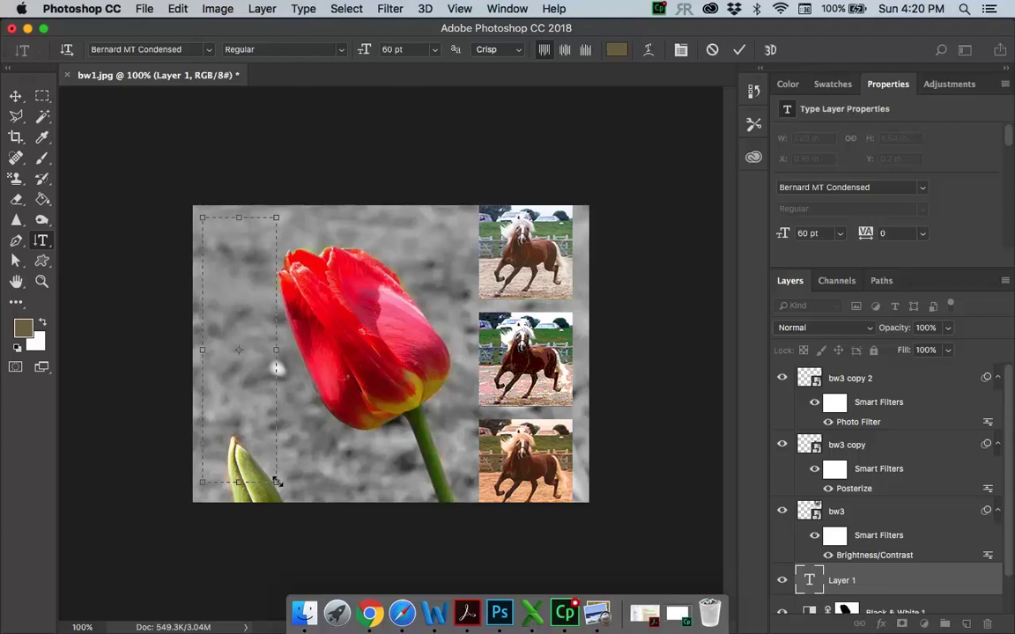
text(filiz)
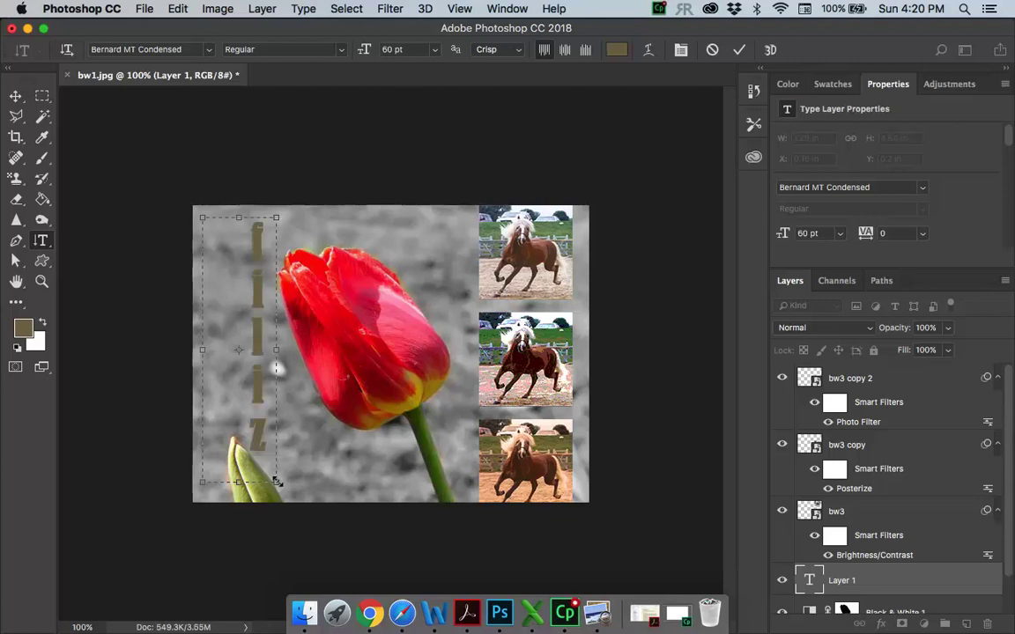
Change the vertical text's font to Apple Chancery and move it slightly away from the tulip
drag(259, 224, 238, 448)
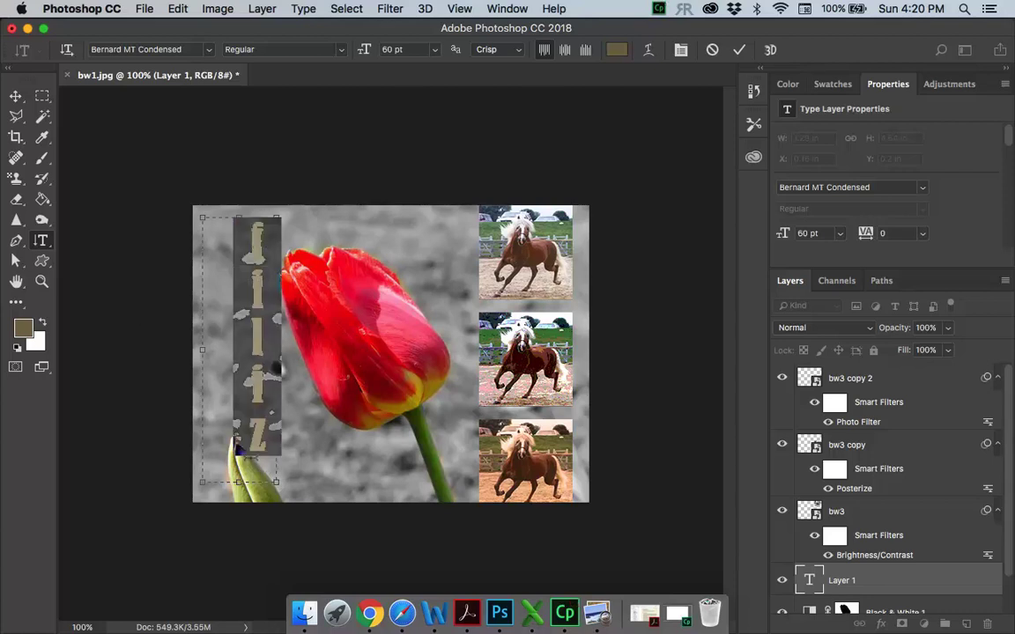
click(210, 51)
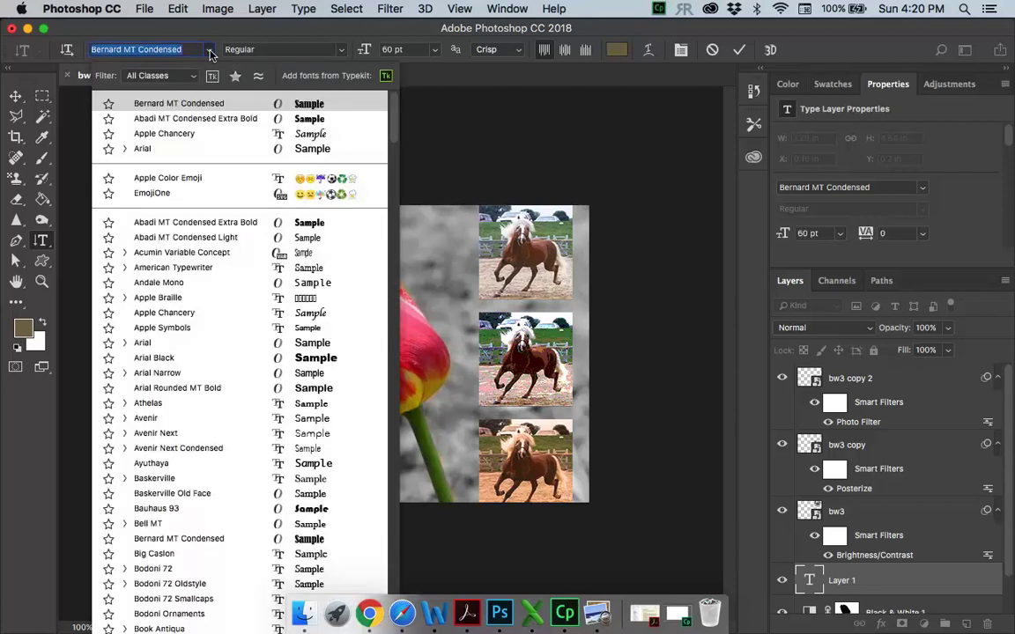
click(296, 134)
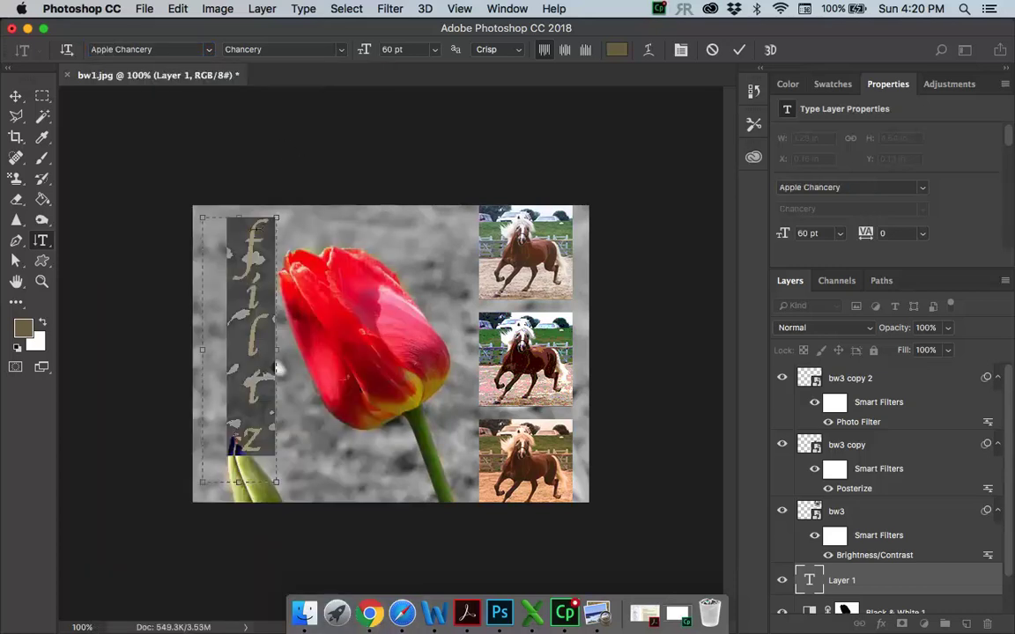
click(16, 95)
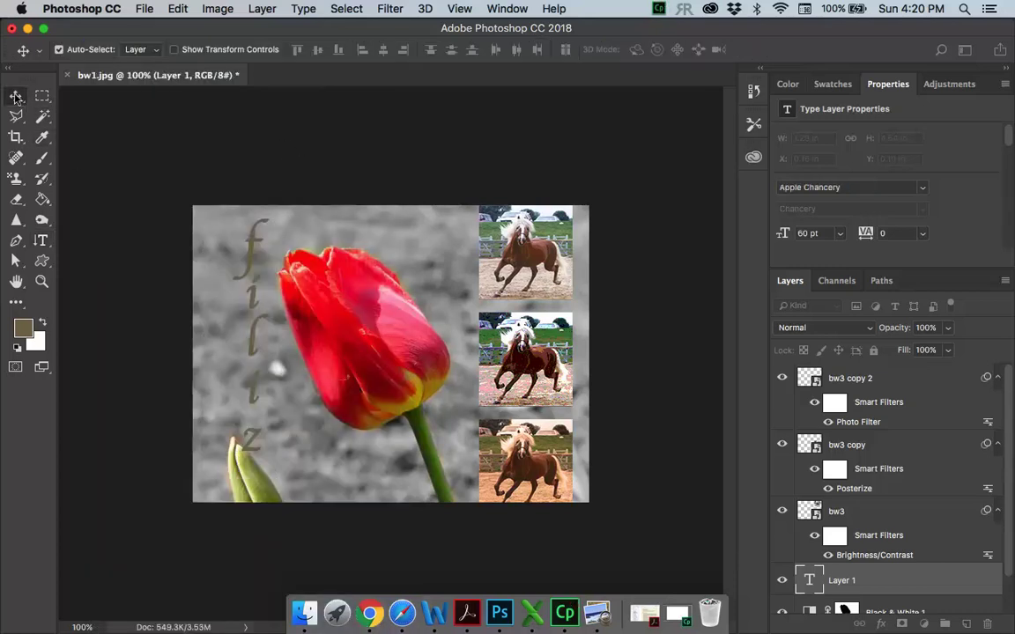
drag(257, 236, 236, 240)
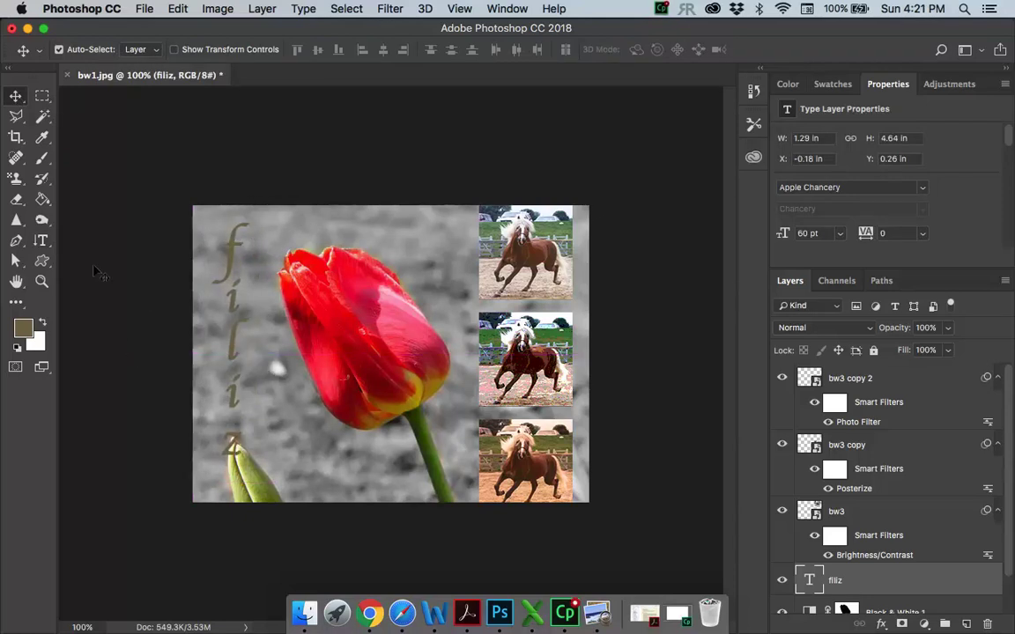
Recolor the vertical text with red #c5030e sampled from the tulip and move it closer to the photo's left edge
click(43, 241)
drag(238, 227, 234, 453)
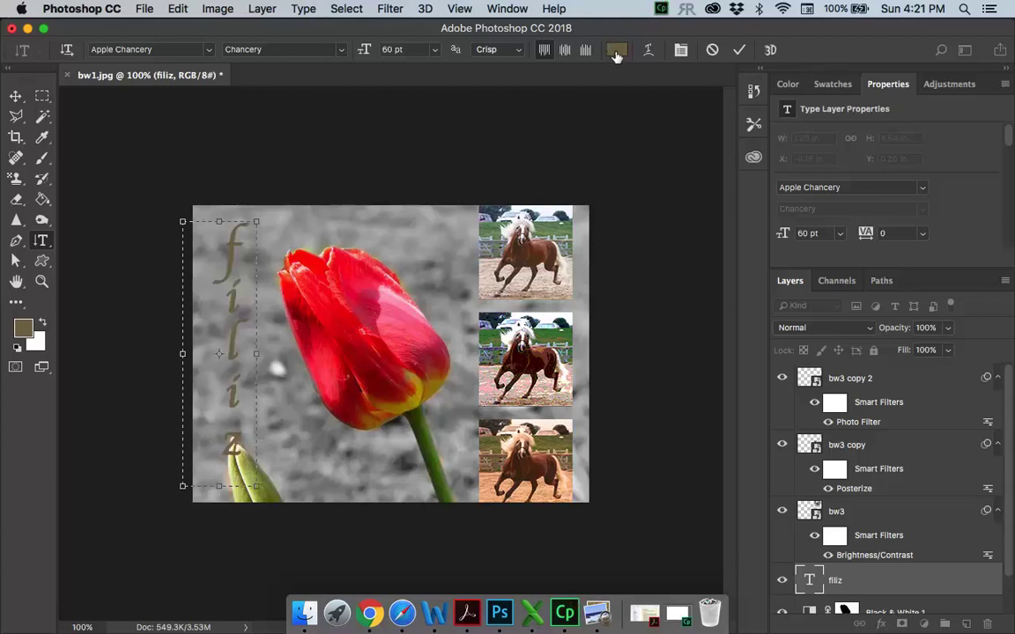
click(617, 49)
drag(515, 255, 515, 215)
drag(434, 187, 740, 134)
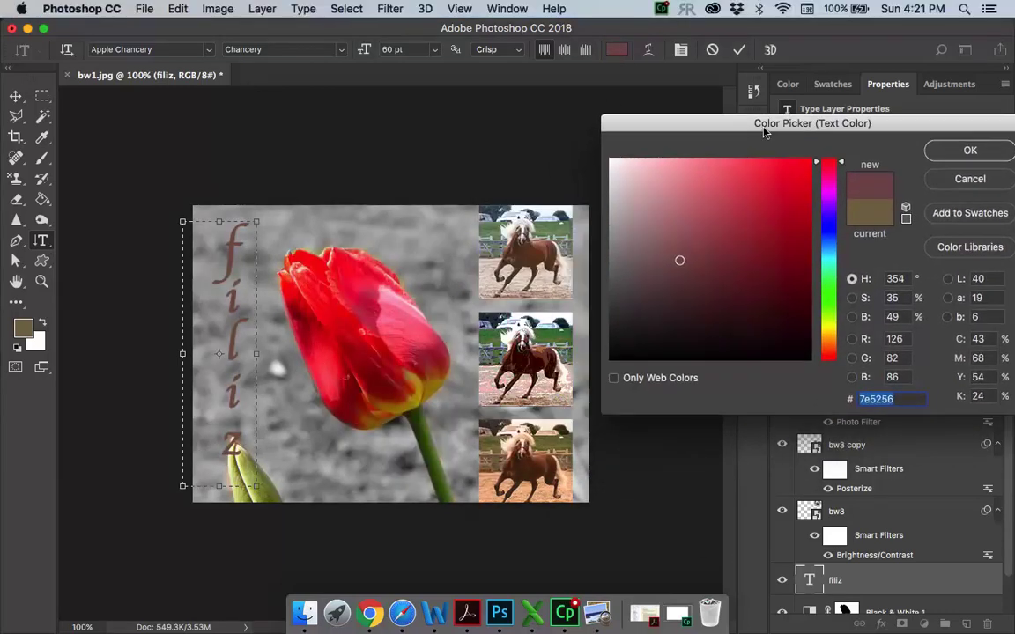
click(353, 324)
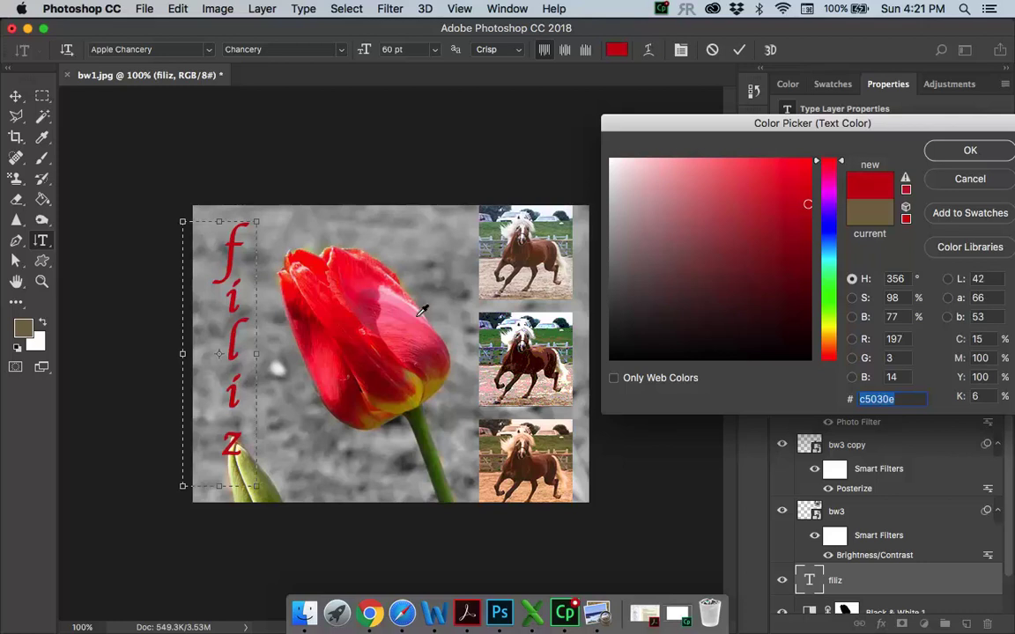
click(973, 155)
key(super+Return)
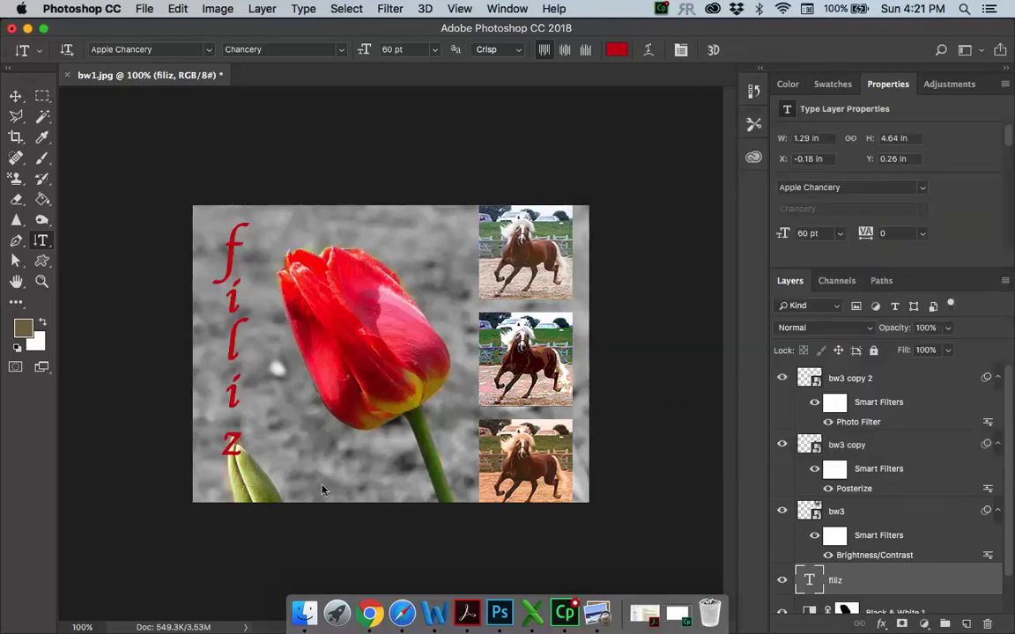
key(v)
drag(245, 335, 220, 327)
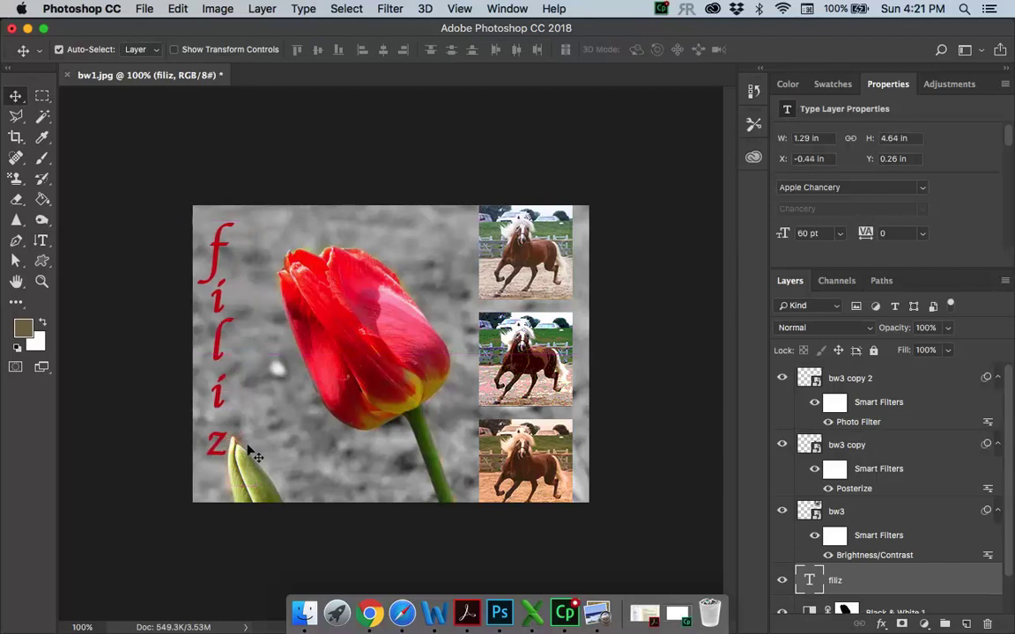
Save the layered document as bw.psd in Photoshop format in the start folder, with Maximize Compatibility on
click(143, 8)
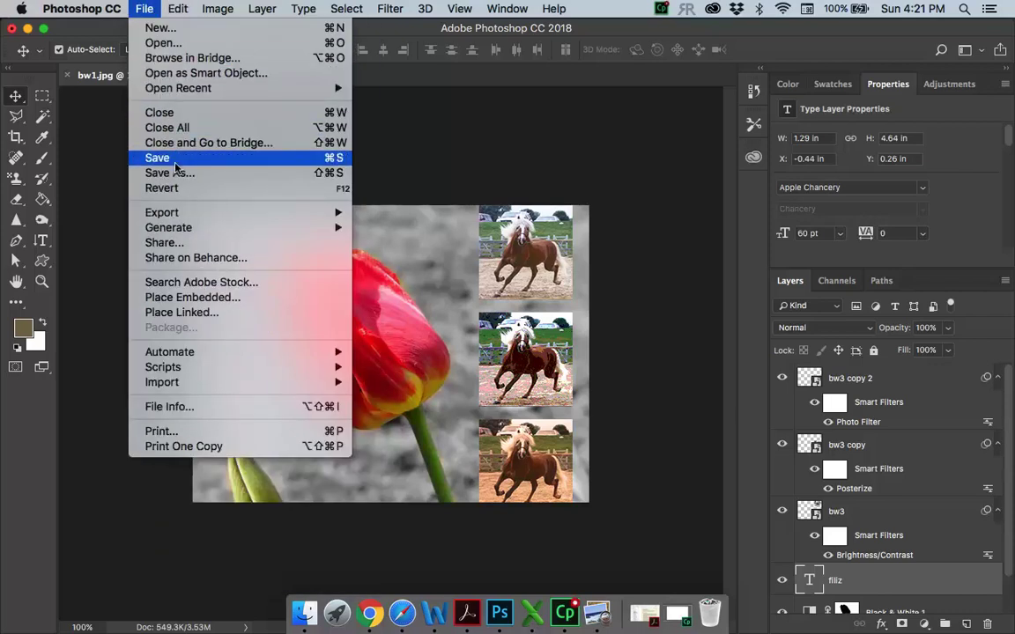
key(Escape)
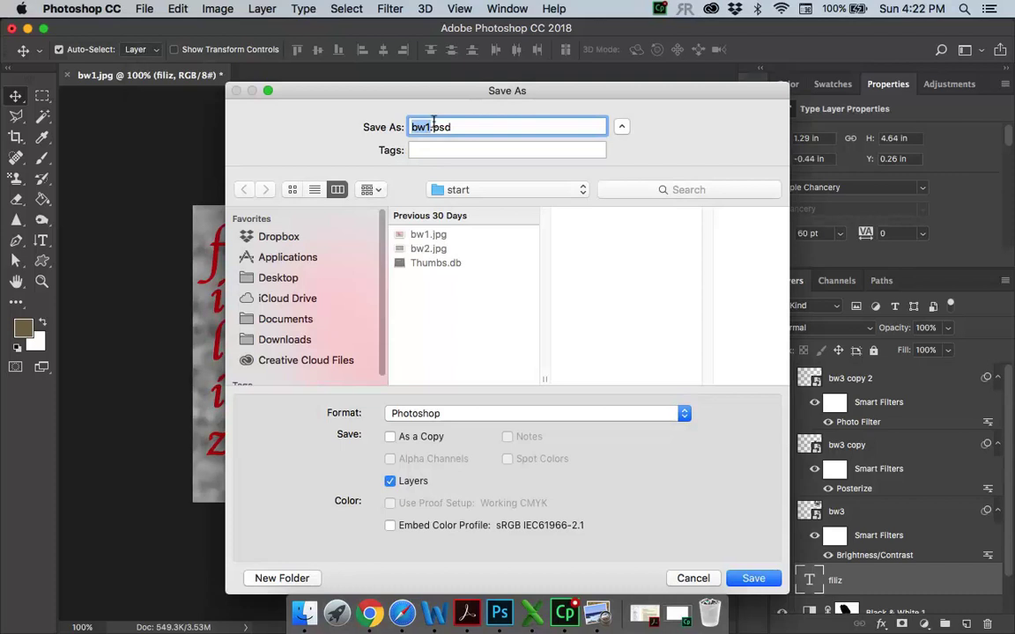
text(bw)
key(Return)
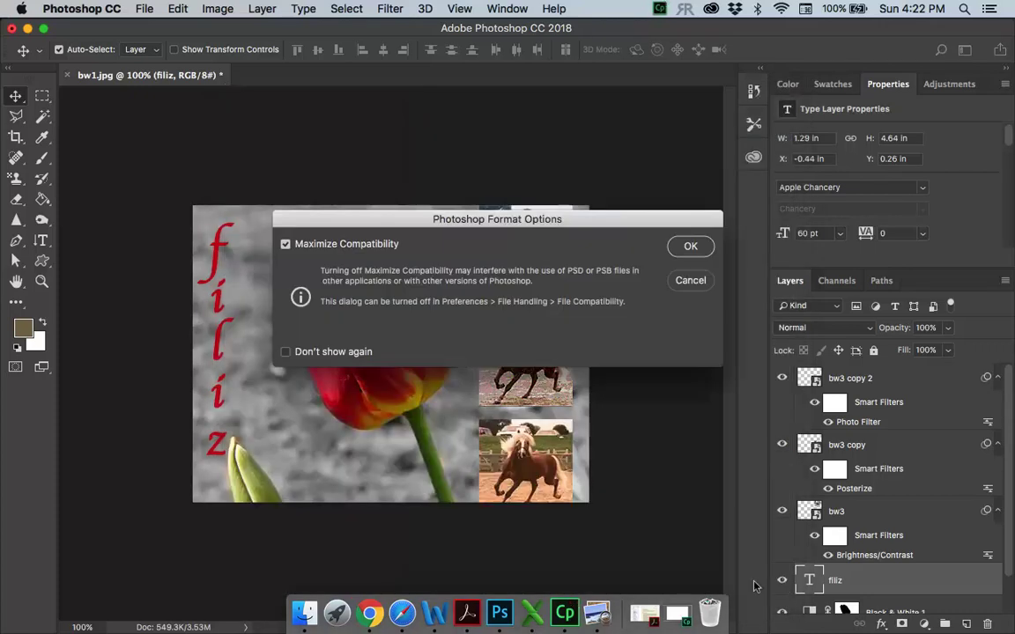
click(695, 251)
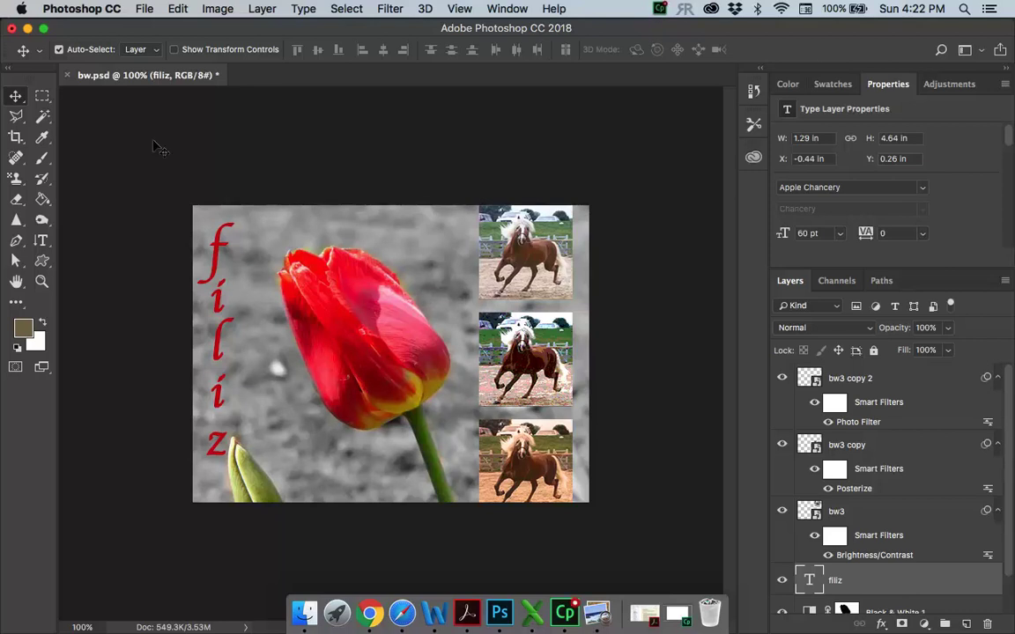
Save a JPEG copy as bw.jpg in the start folder at quality 12 (Maximum) with Baseline ("Standard") format
click(144, 10)
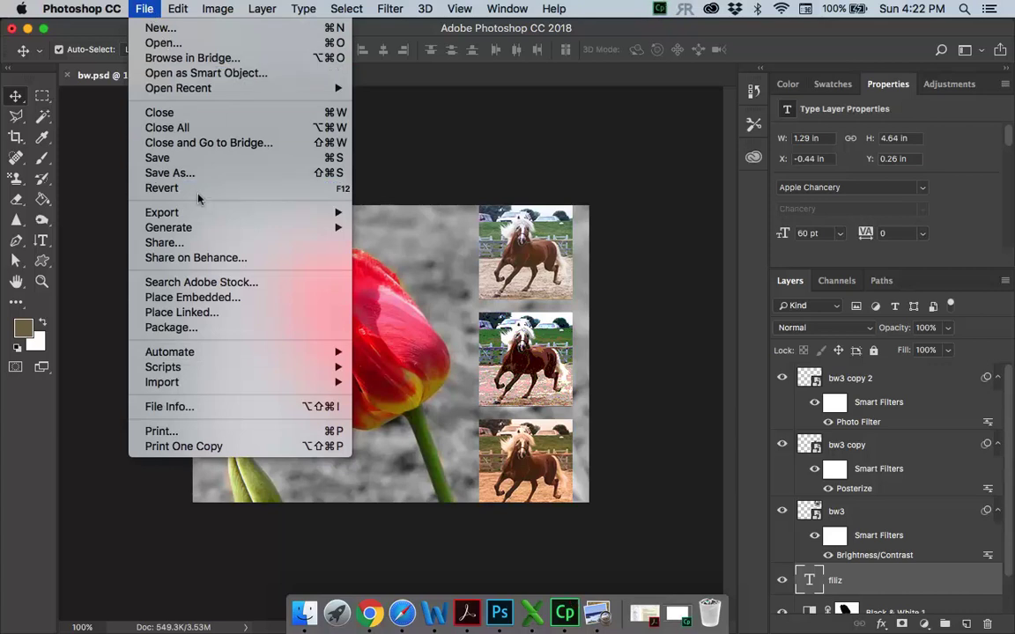
click(159, 173)
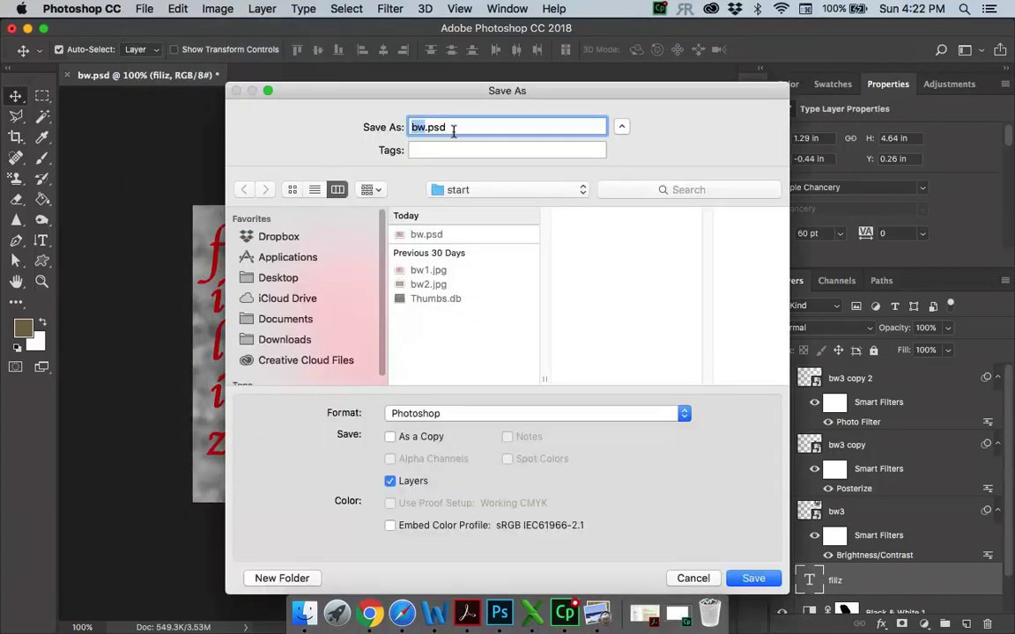
click(556, 414)
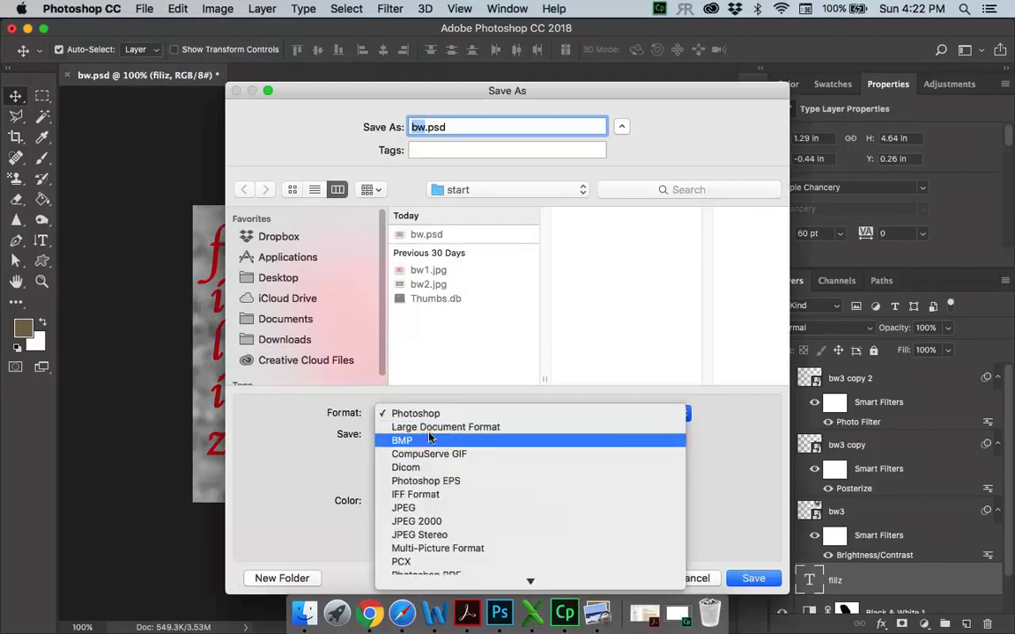
click(404, 508)
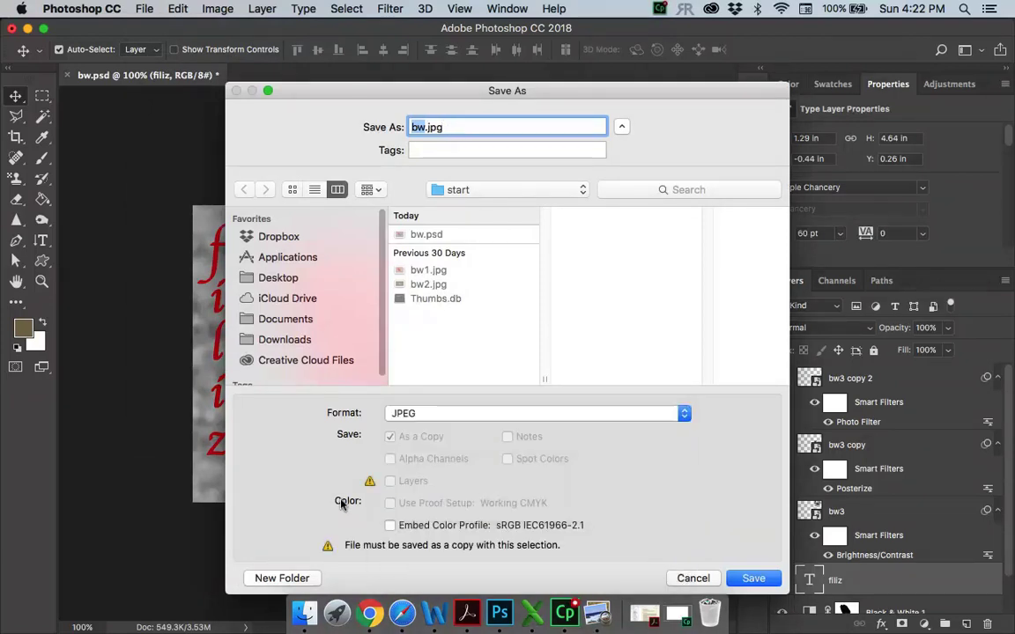
click(772, 581)
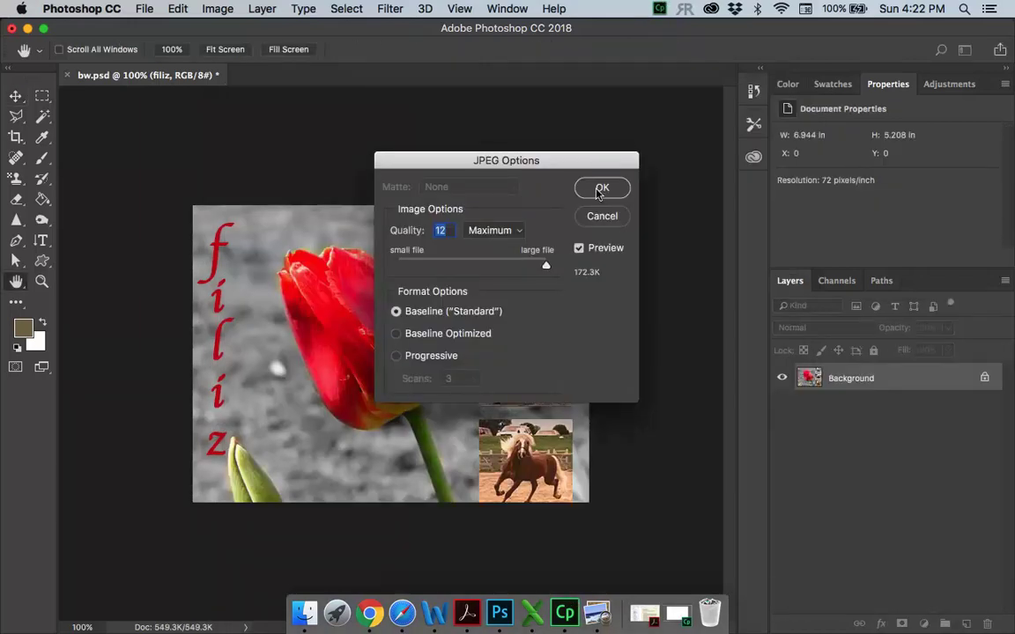
click(601, 189)
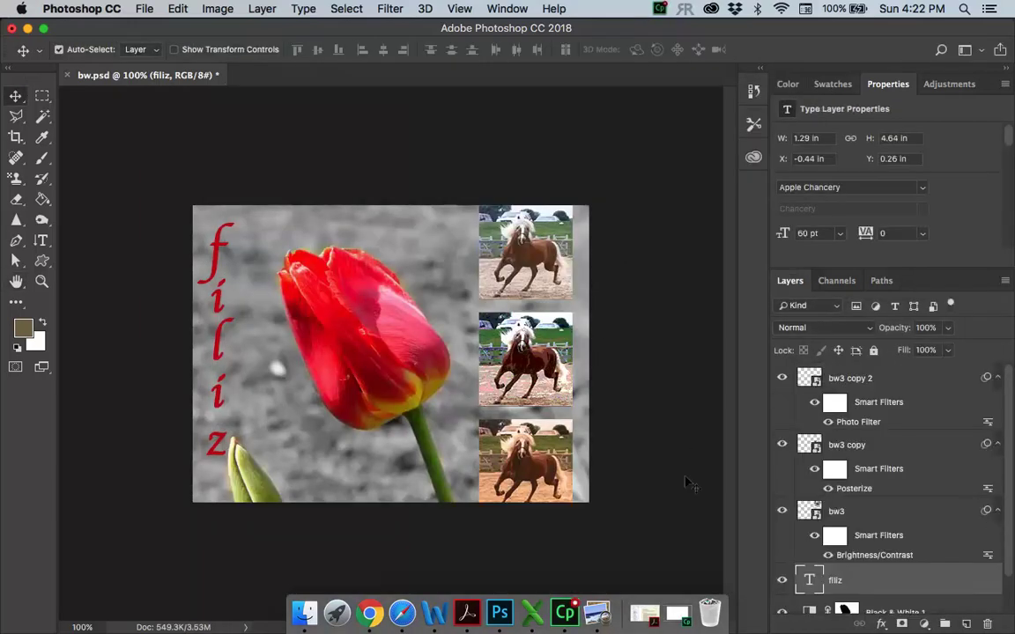